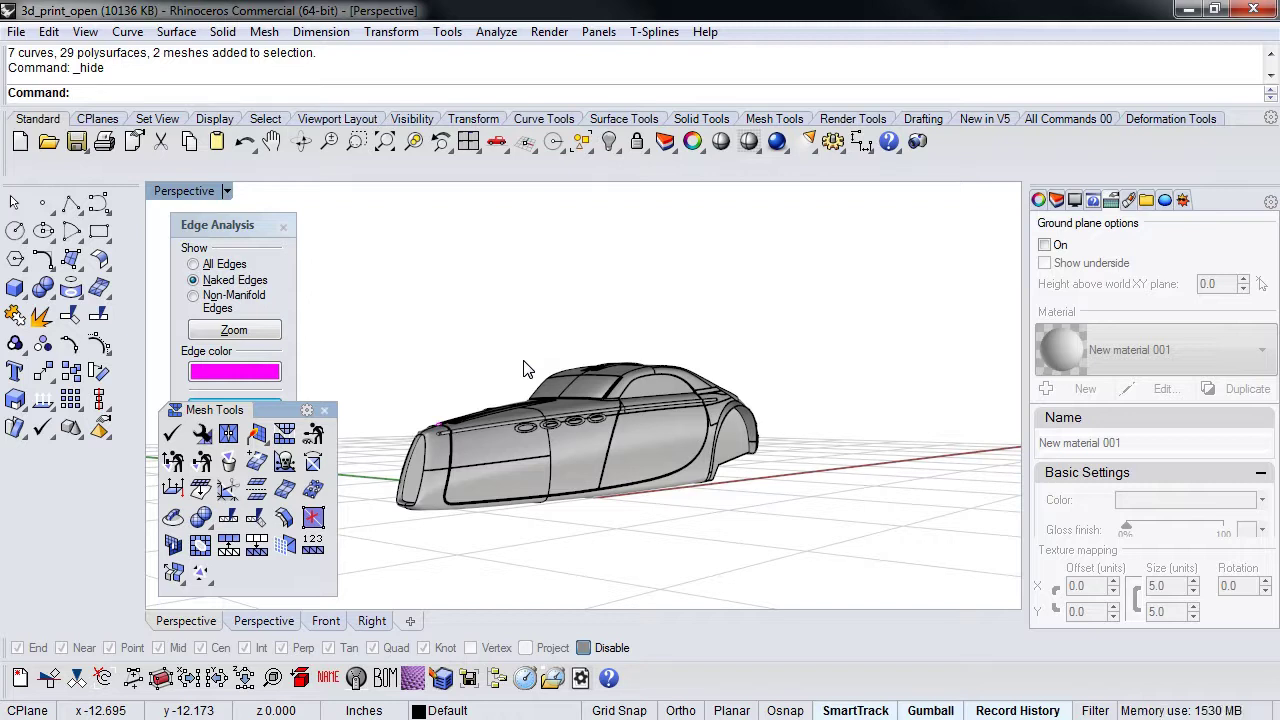
Step: Show all hidden objects and delete the two hemispherical meshes and the curved surface between them
key(ctrl+alt+h)
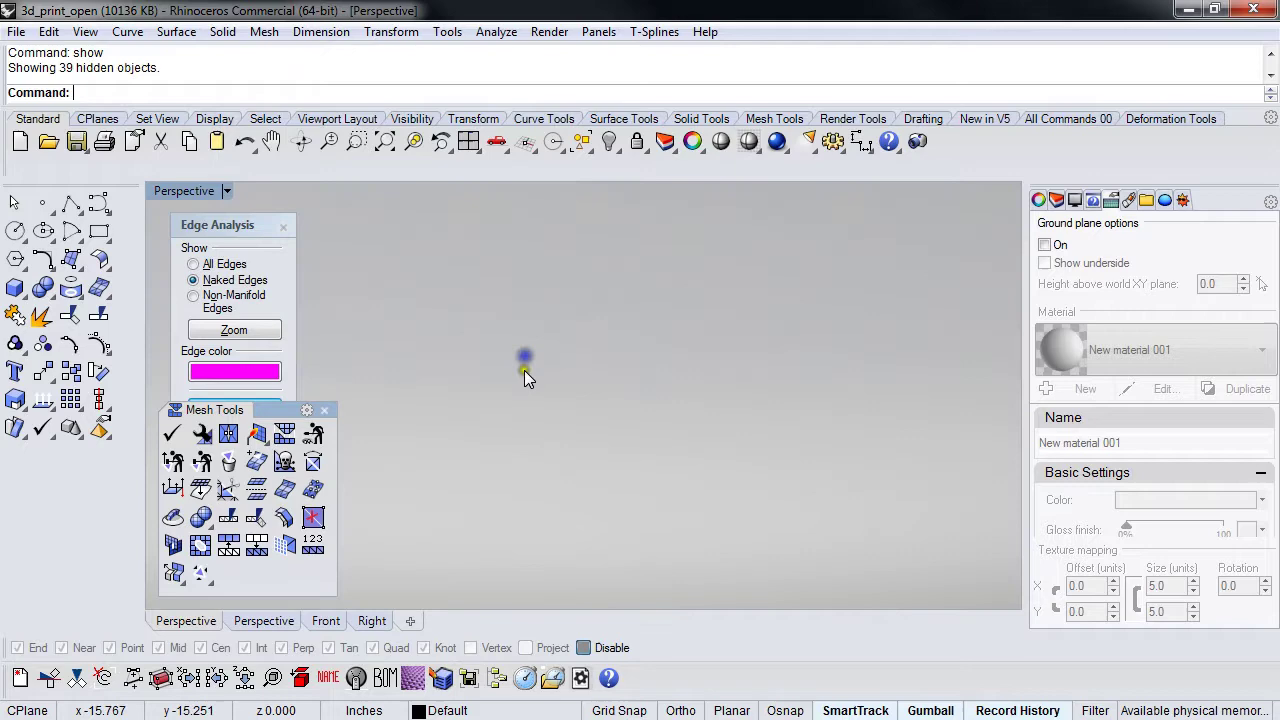
mouse_move(524, 370)
shift+right_down()
mouse_move(571, 405)
mouse_move(540, 387)
shift+right_up()
scroll(494, 395, down, 5)
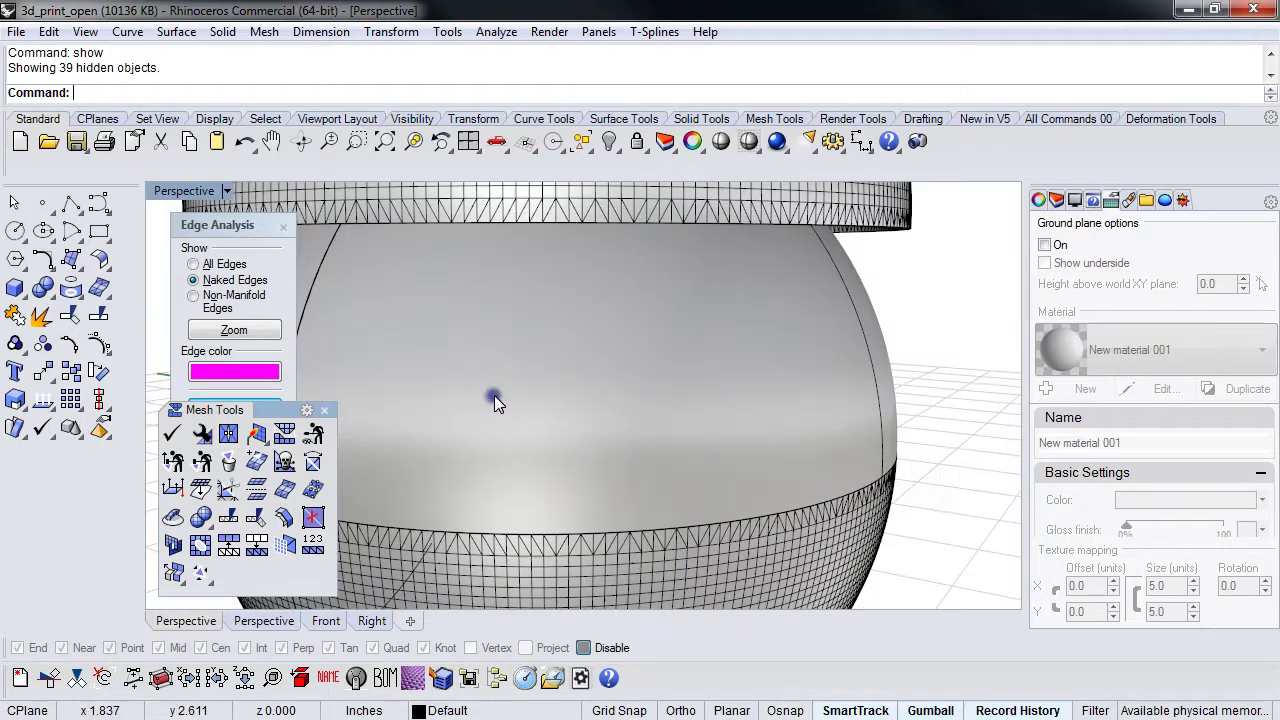
scroll(497, 395, up, 6)
click(578, 274)
shift+click(682, 357)
shift+click(689, 461)
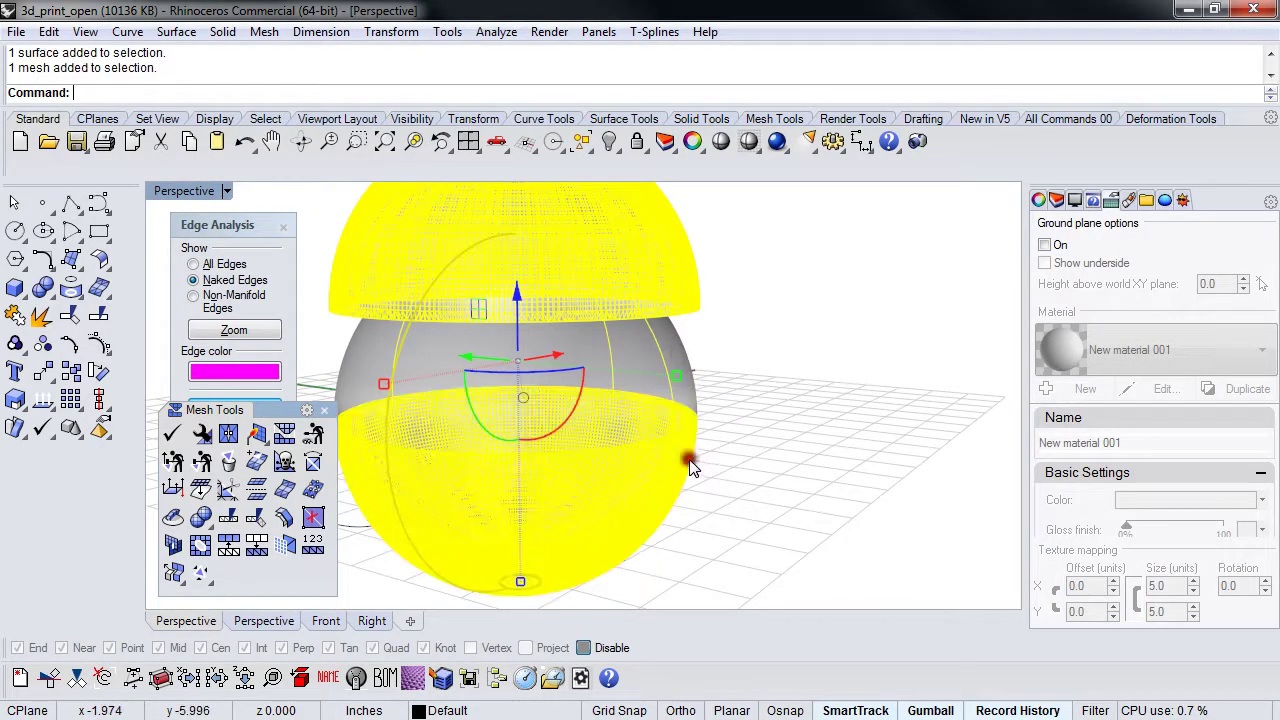
key(Delete)
Step: Delete the two leftover arc curves near the car
click(682, 368)
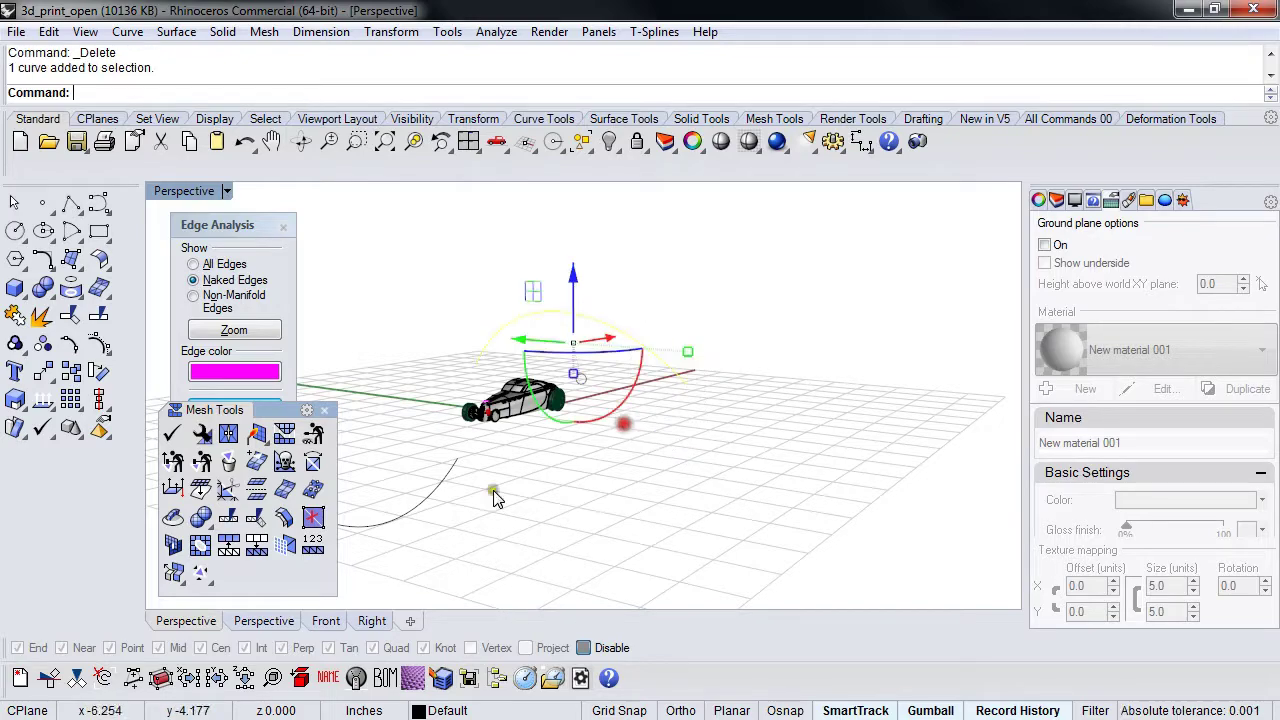
shift+click(455, 510)
key(Delete)
scroll(507, 409, up, 5)
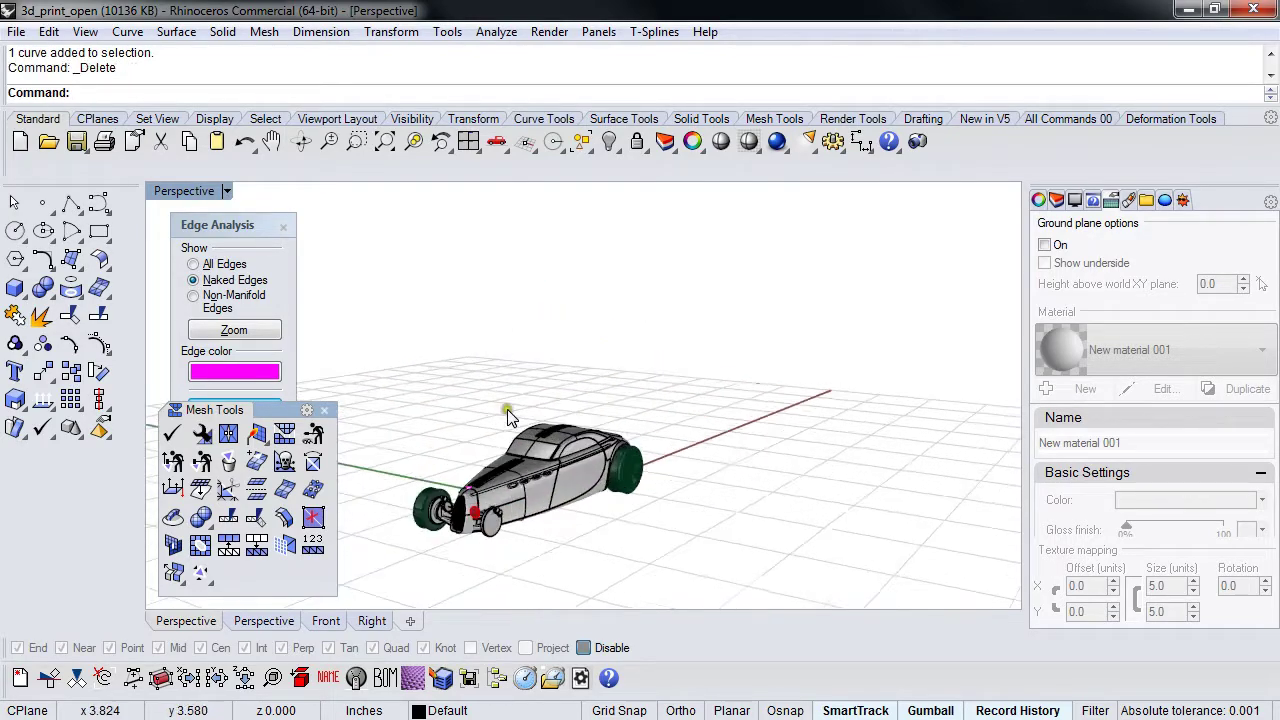
Step: Examine the car body polysurface and its wheels from the side and the front
right_drag(716, 465, 680, 580)
click(683, 493)
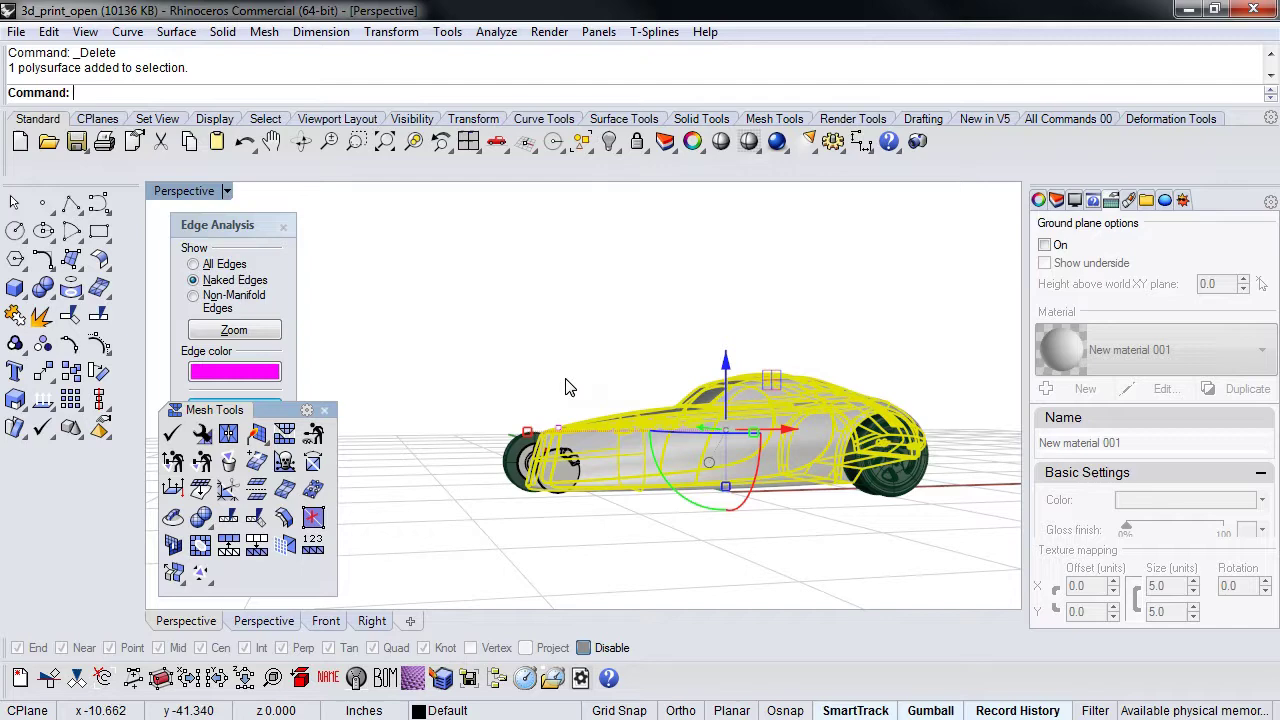
click(620, 520)
right_drag(620, 520, 682, 488)
scroll(682, 488, up, 3)
scroll(684, 489, down, 2)
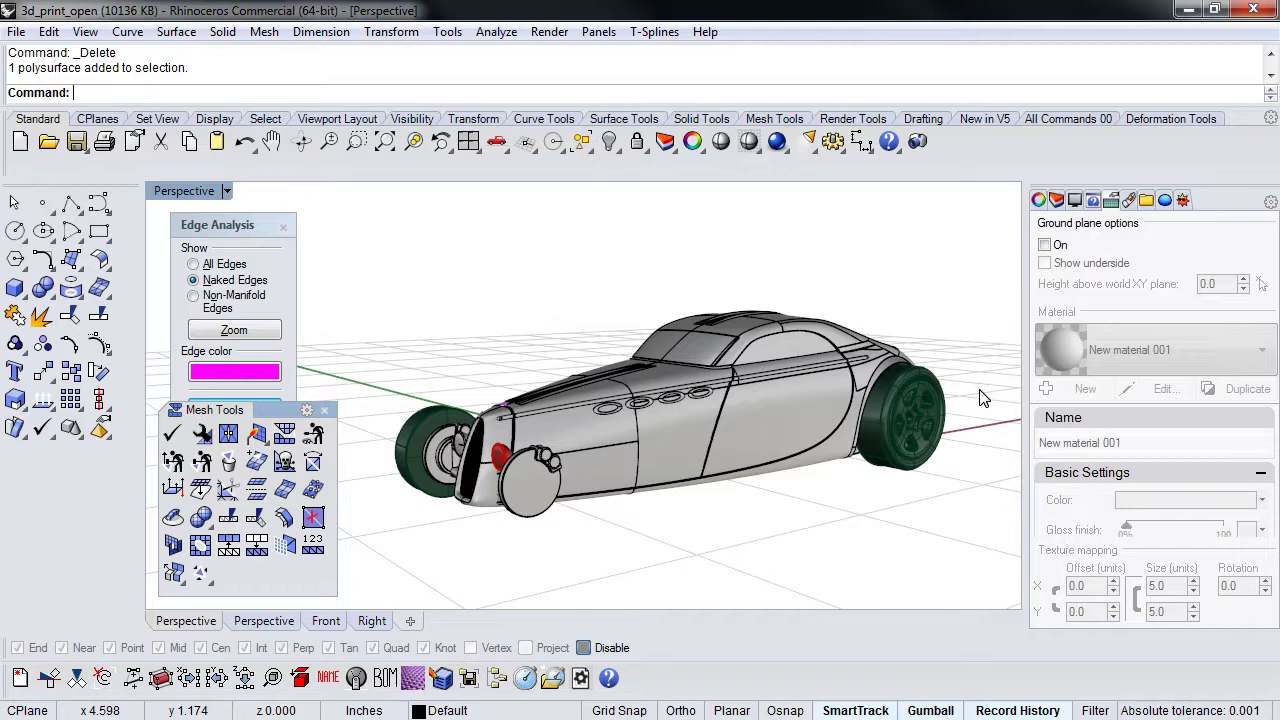
click(774, 477)
right_drag(680, 517, 685, 527)
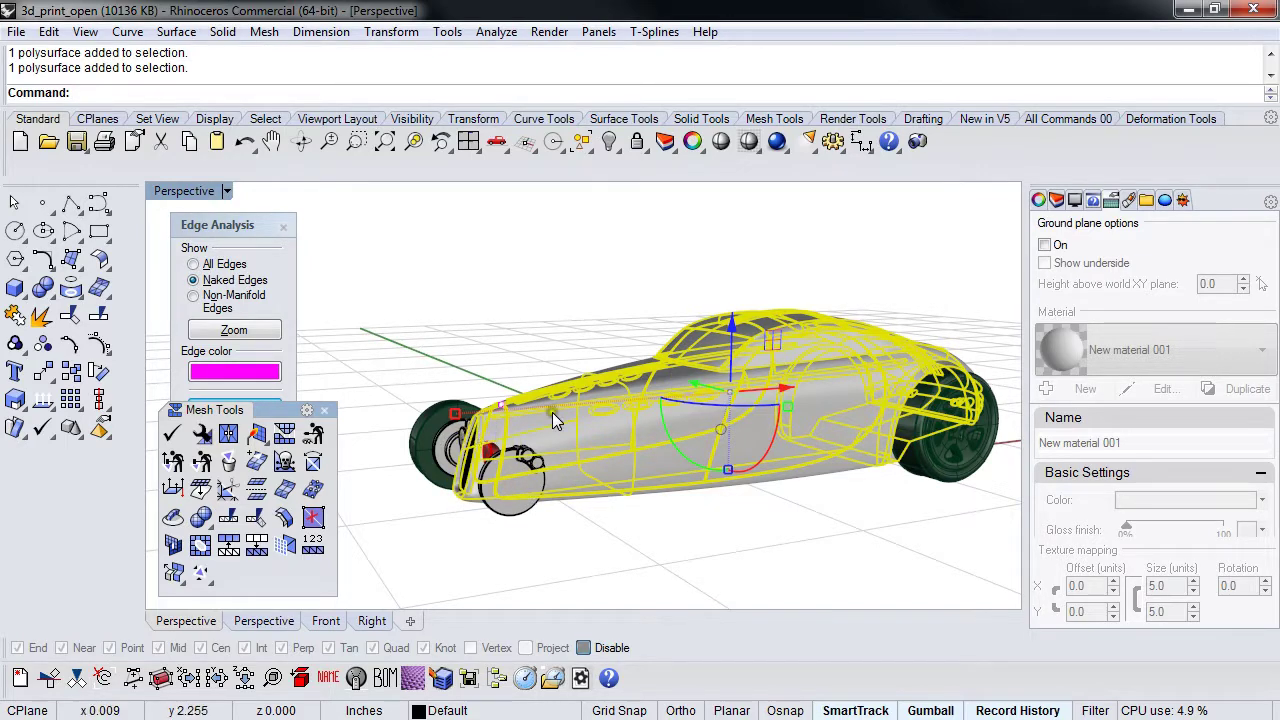
right_drag(560, 396, 620, 388)
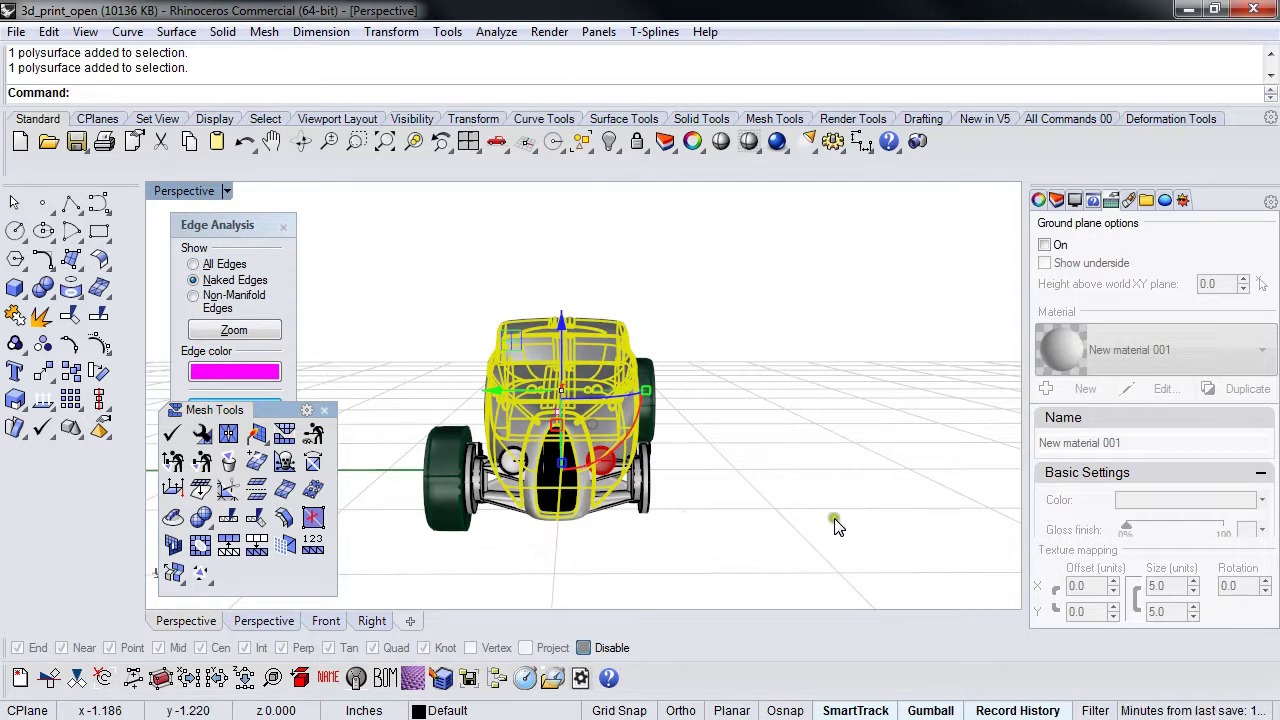
Step: Isolate the car body polysurface by hiding all other objects
click(745, 512)
click(580, 413)
text(ii)
right_click(581, 412)
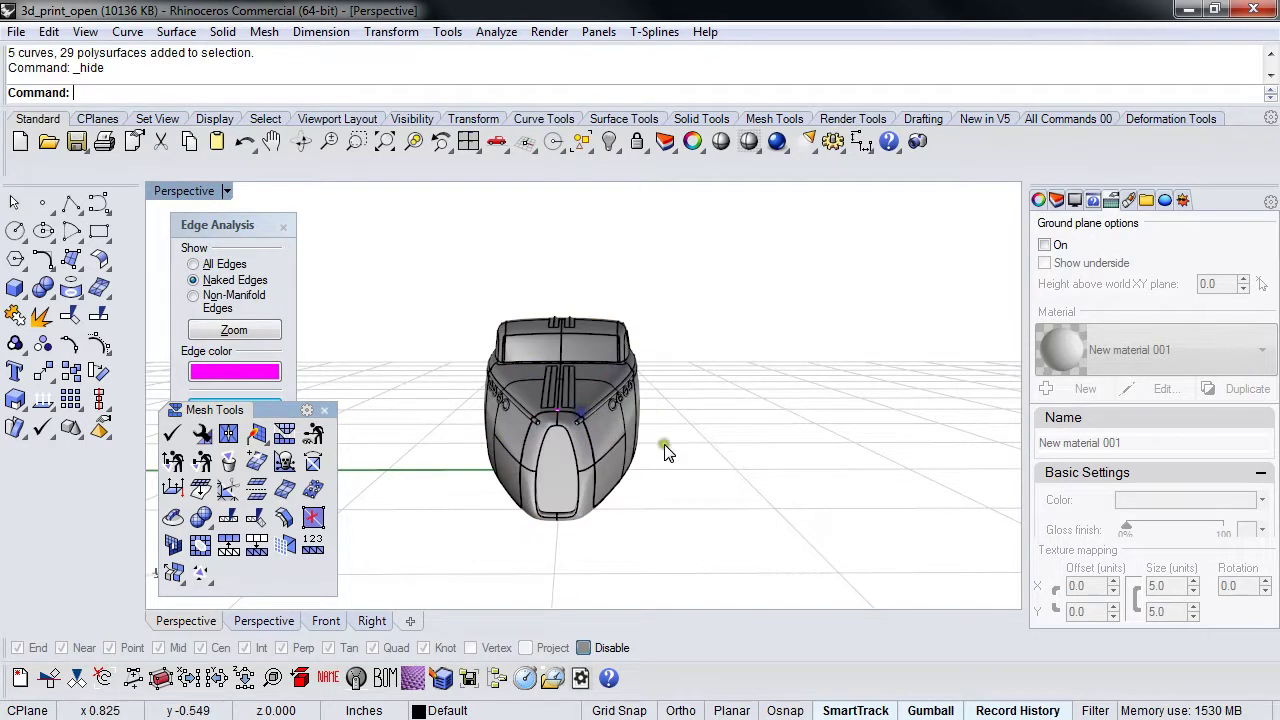
Step: In the top view, extract the body surfaces on the positive-Y side of the centreline and delete them
text(t)
right_click(553, 455)
middle_click(553, 455)
click(465, 385)
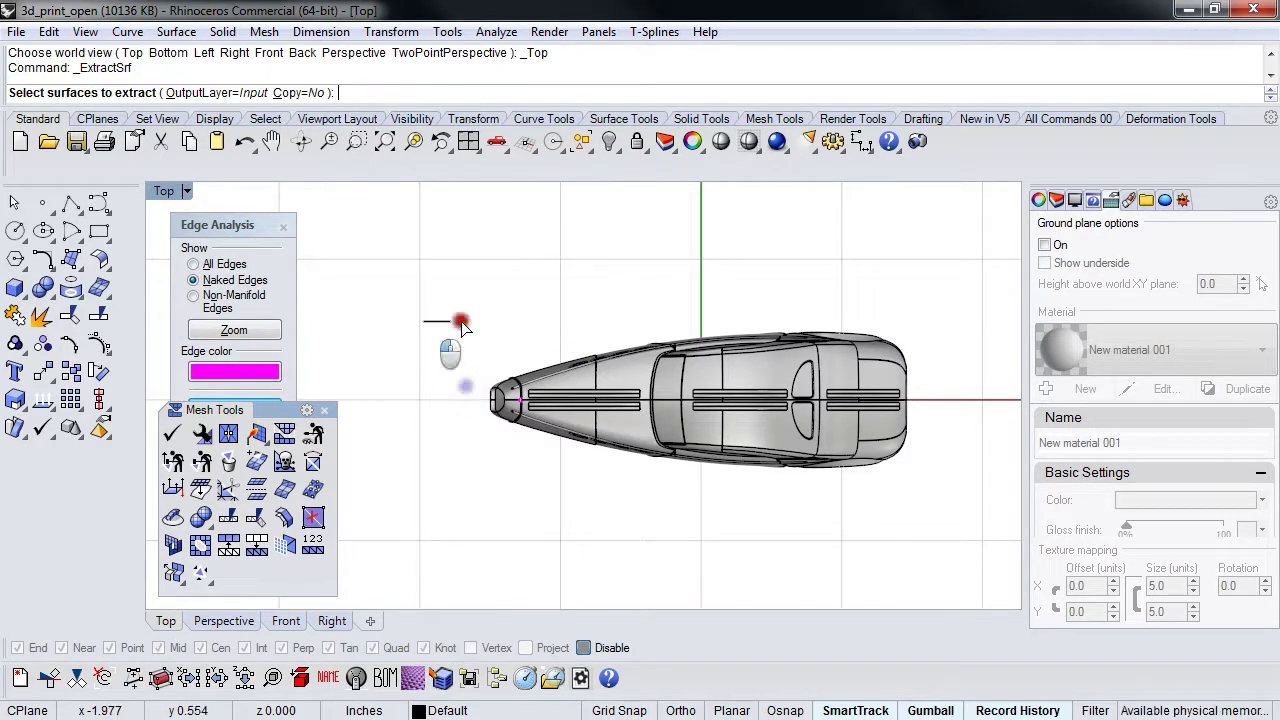
drag(423, 322, 990, 398)
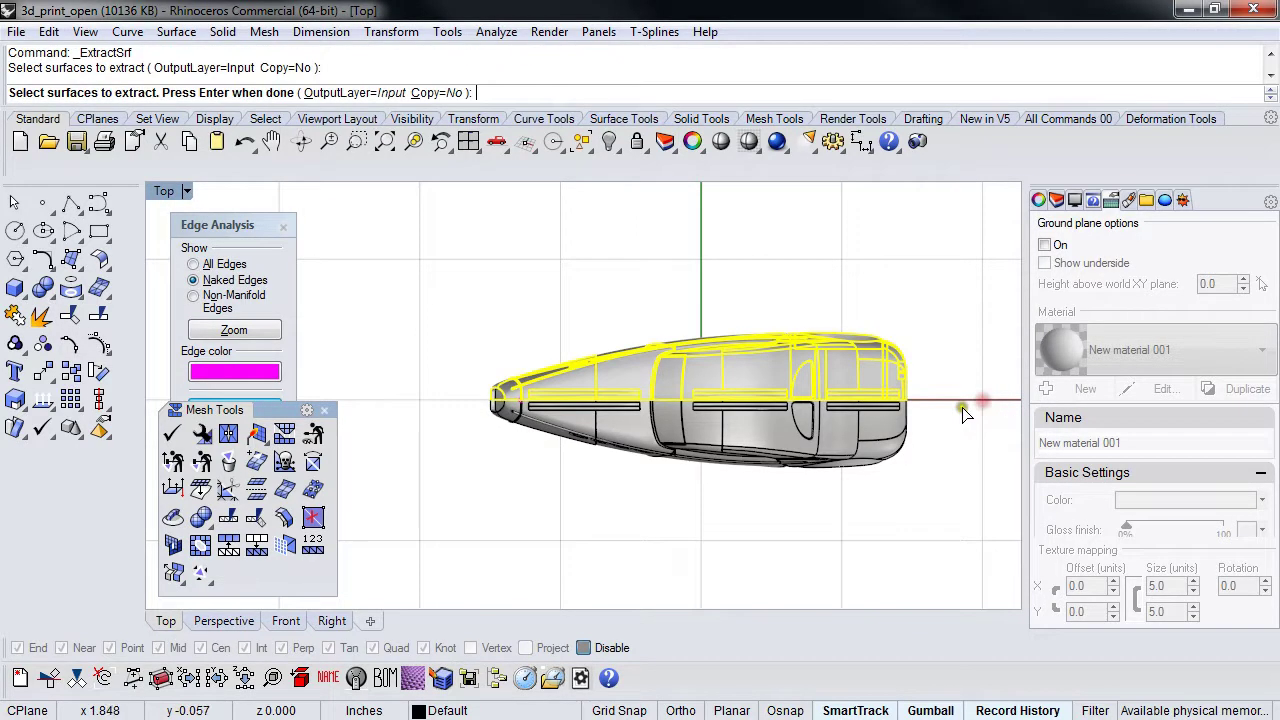
right_click(921, 423)
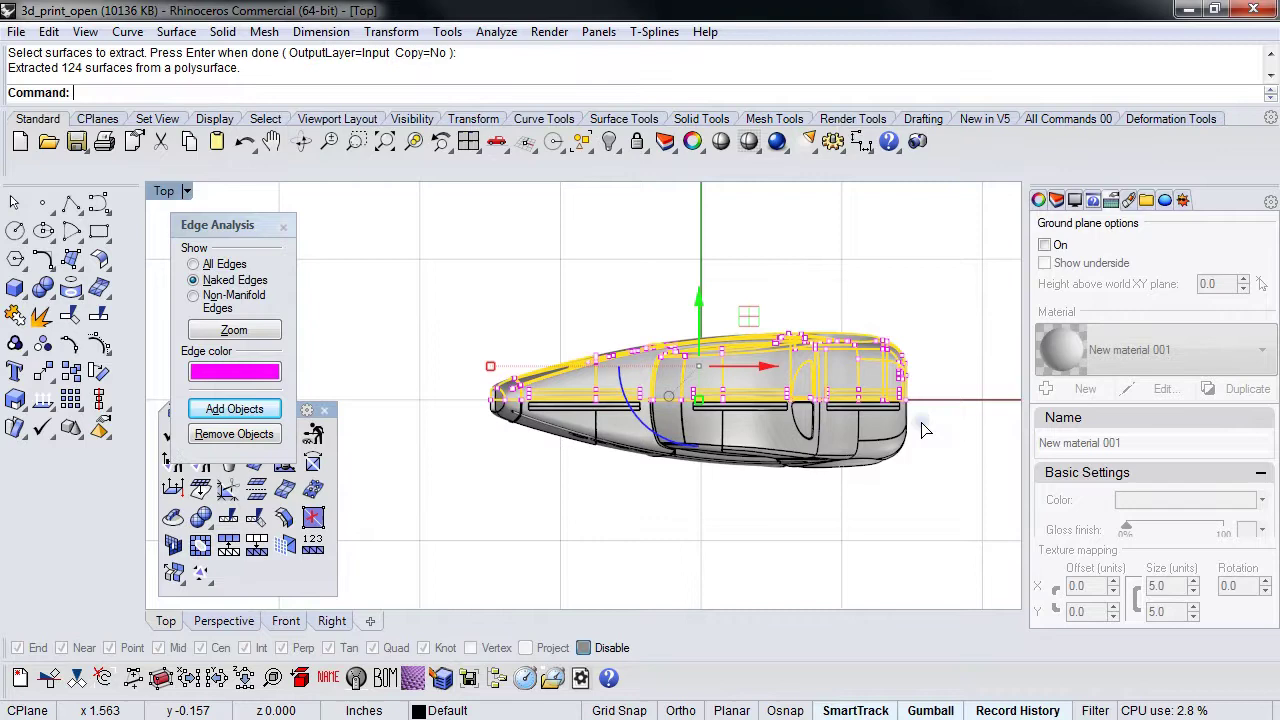
key(Delete)
Step: Trim the remaining car body at the centreline with TrimAtZero
middle_click(924, 428)
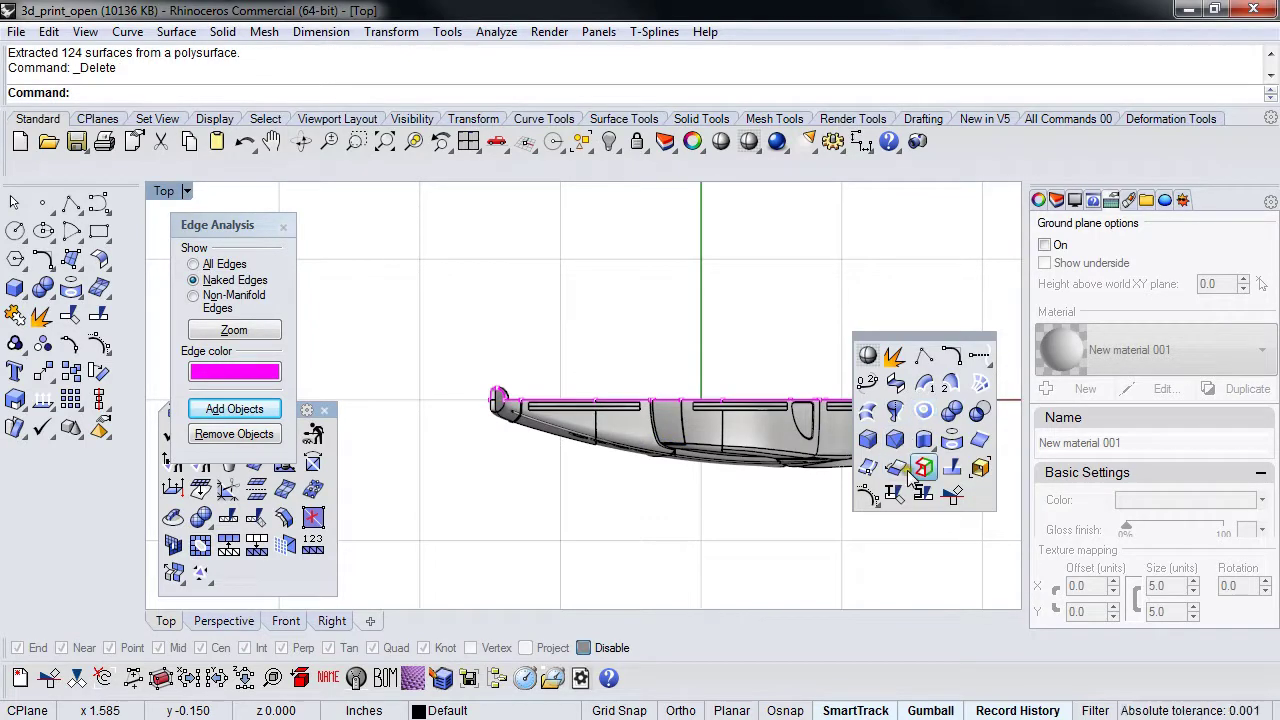
click(951, 496)
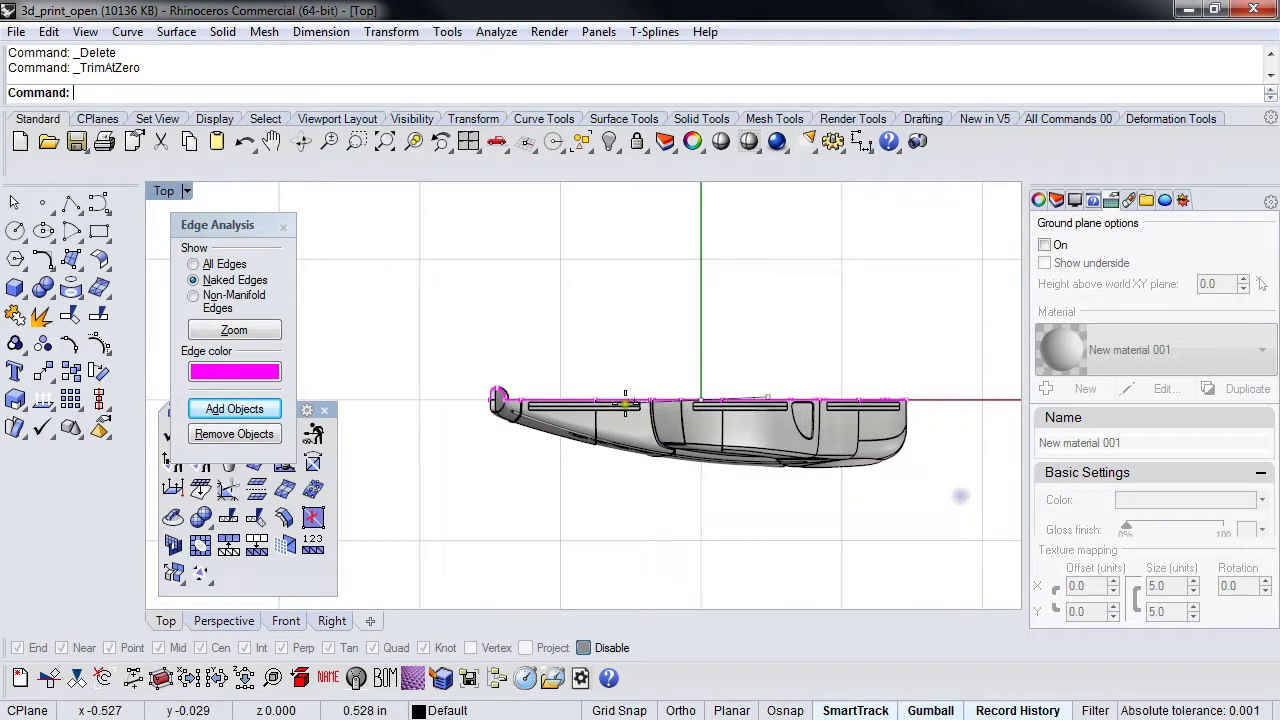
click(459, 391)
key(Escape)
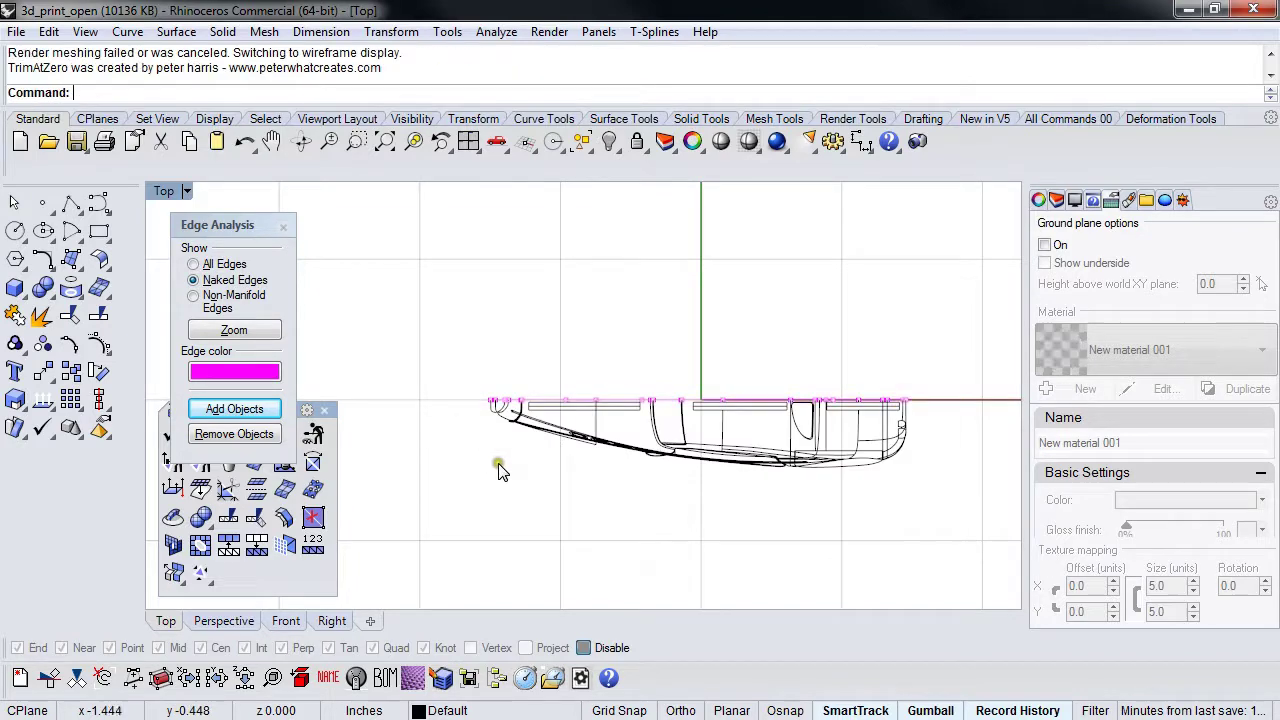
Step: Return to the perspective view and set the display mode to Shaded
key(F4)
right_drag(491, 467, 655, 431)
middle_click(655, 431)
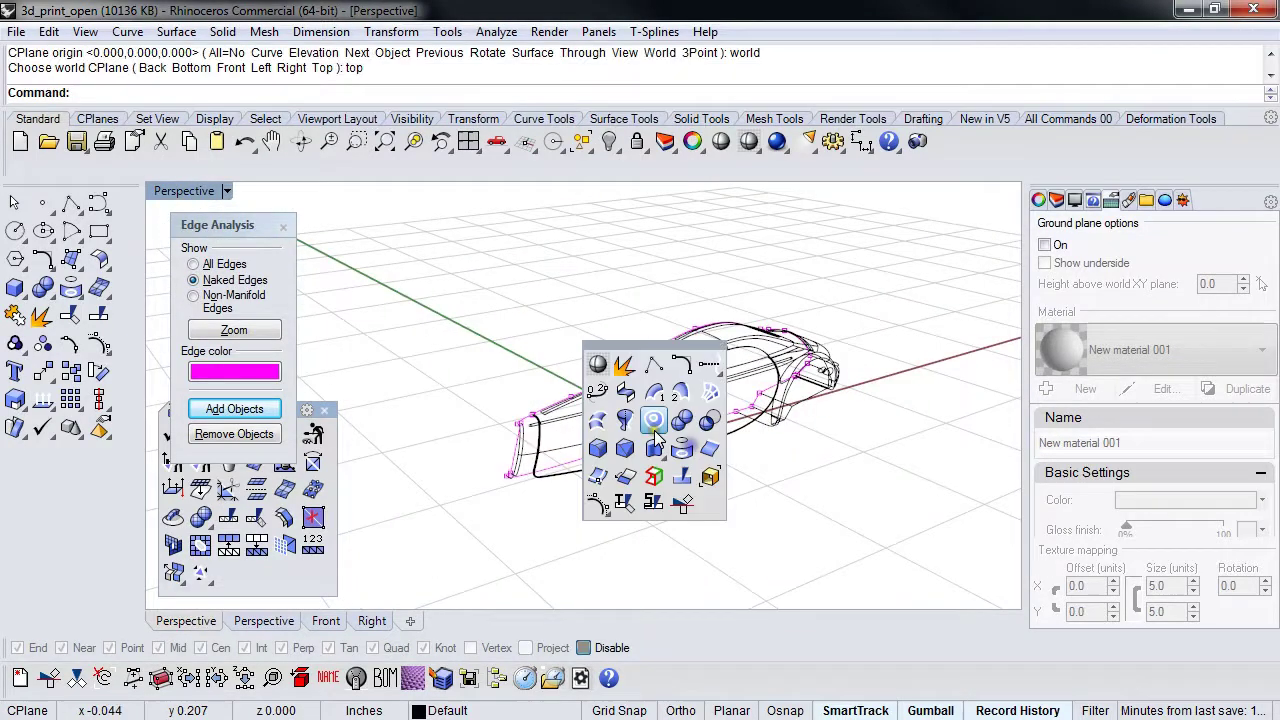
click(597, 365)
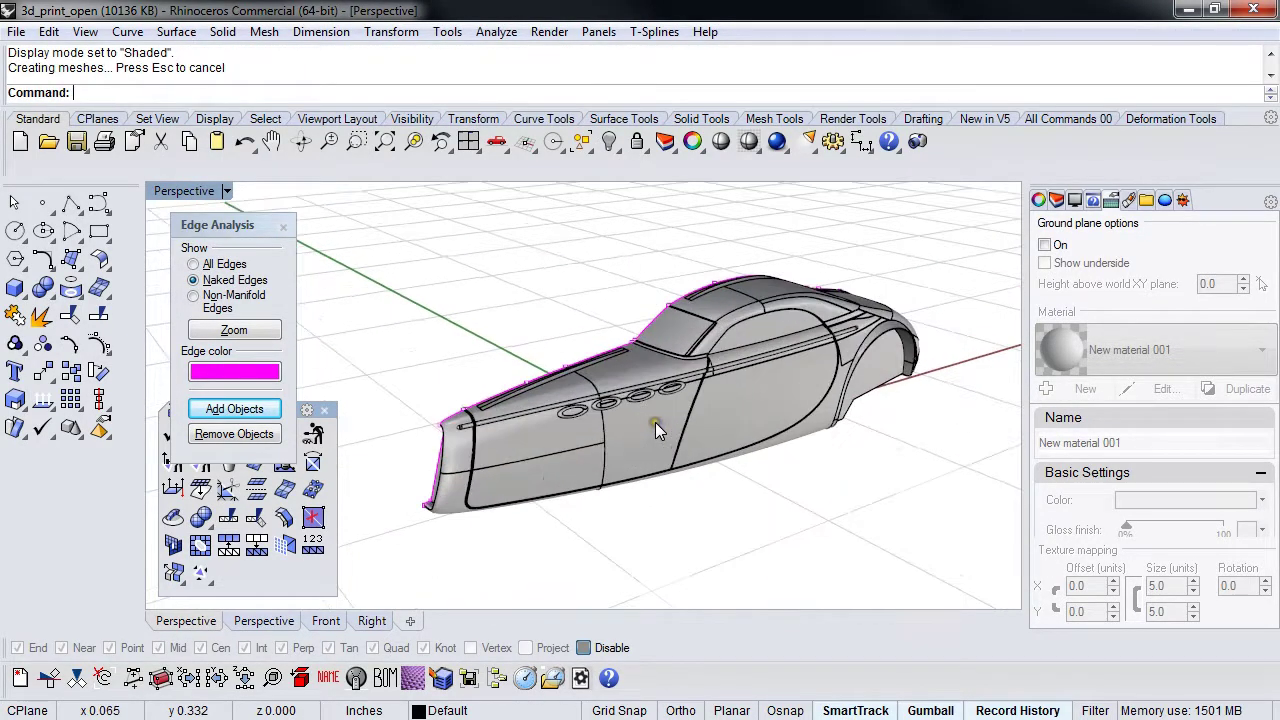
Step: Mesh the half body with 0.001 maximum distance from edge to surface and 200 minimum initial grid quads
click(655, 428)
text(Mesh)
key(Return)
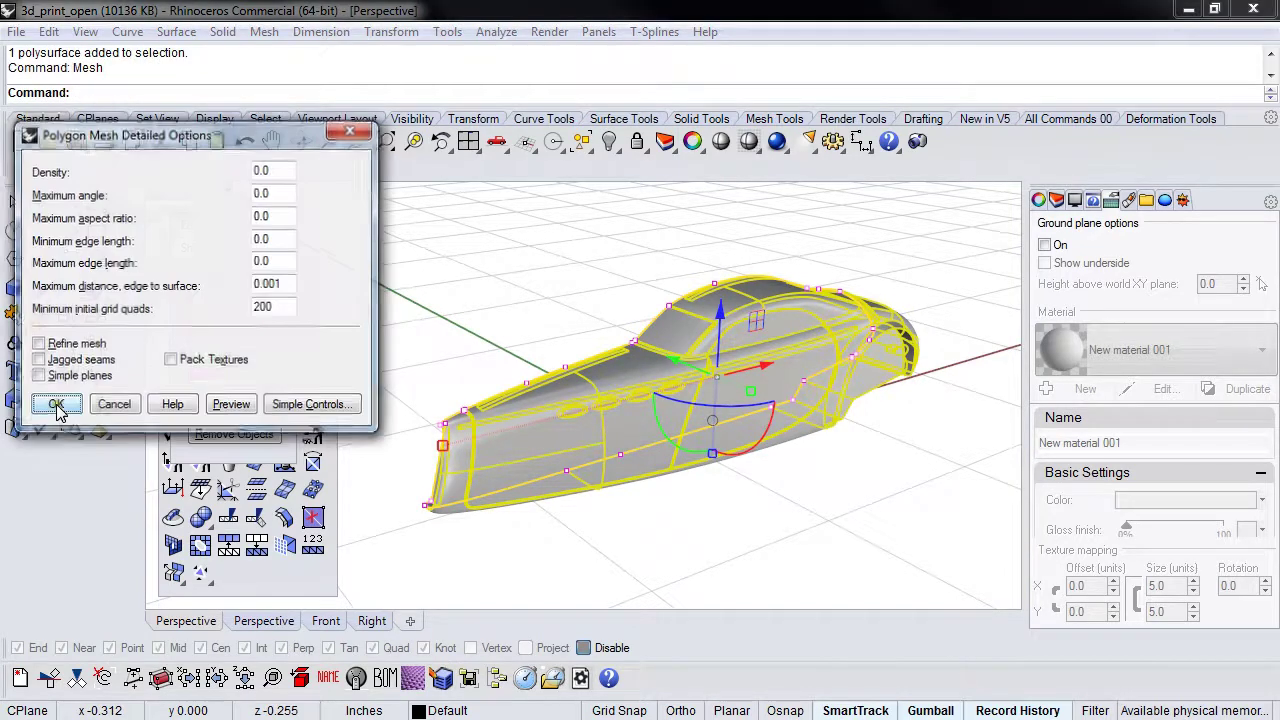
click(55, 405)
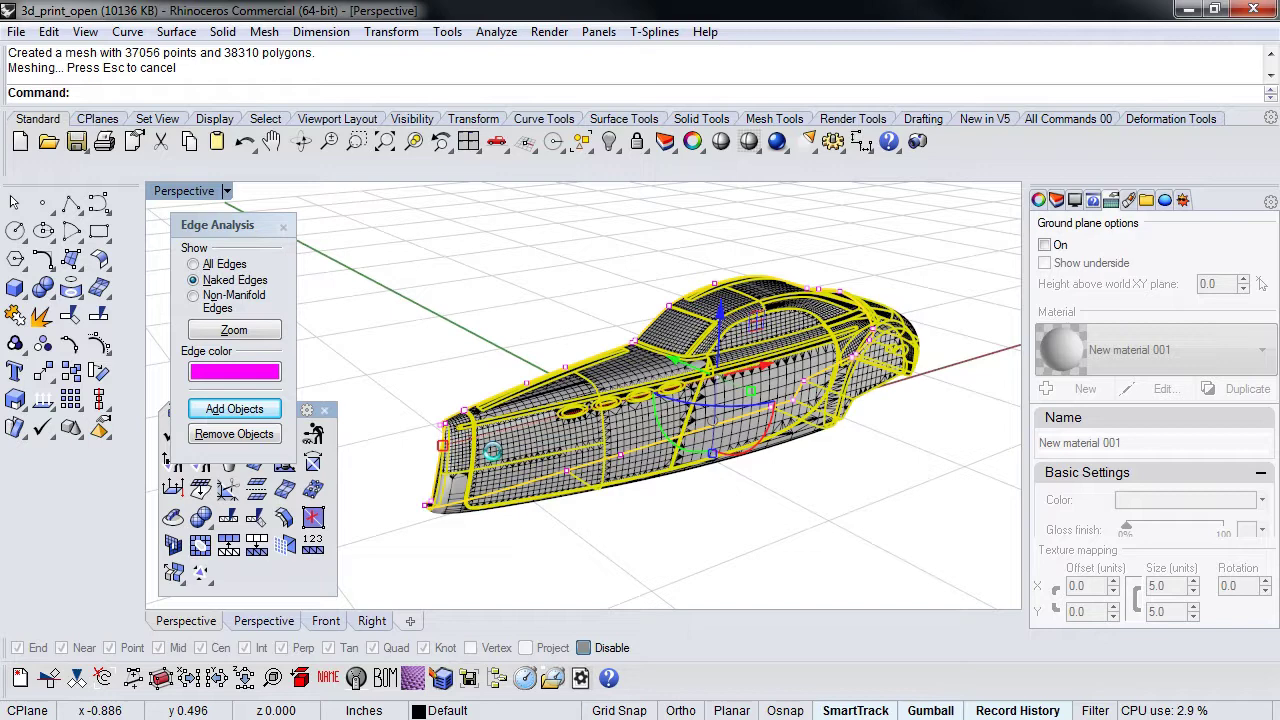
Step: Hide the original half-body polysurface and start Offset Mesh on the new mesh
key(ctrl+h)
right_drag(492, 484, 594, 450)
click(595, 448)
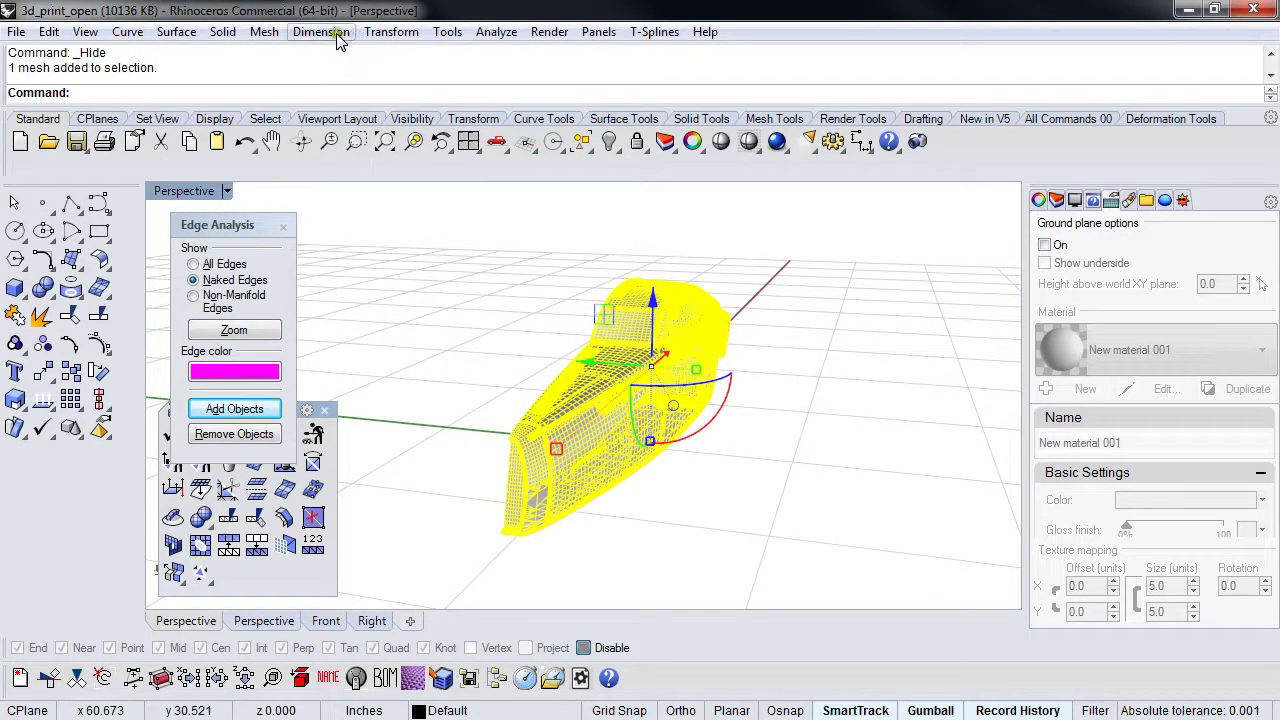
click(264, 31)
click(118, 103)
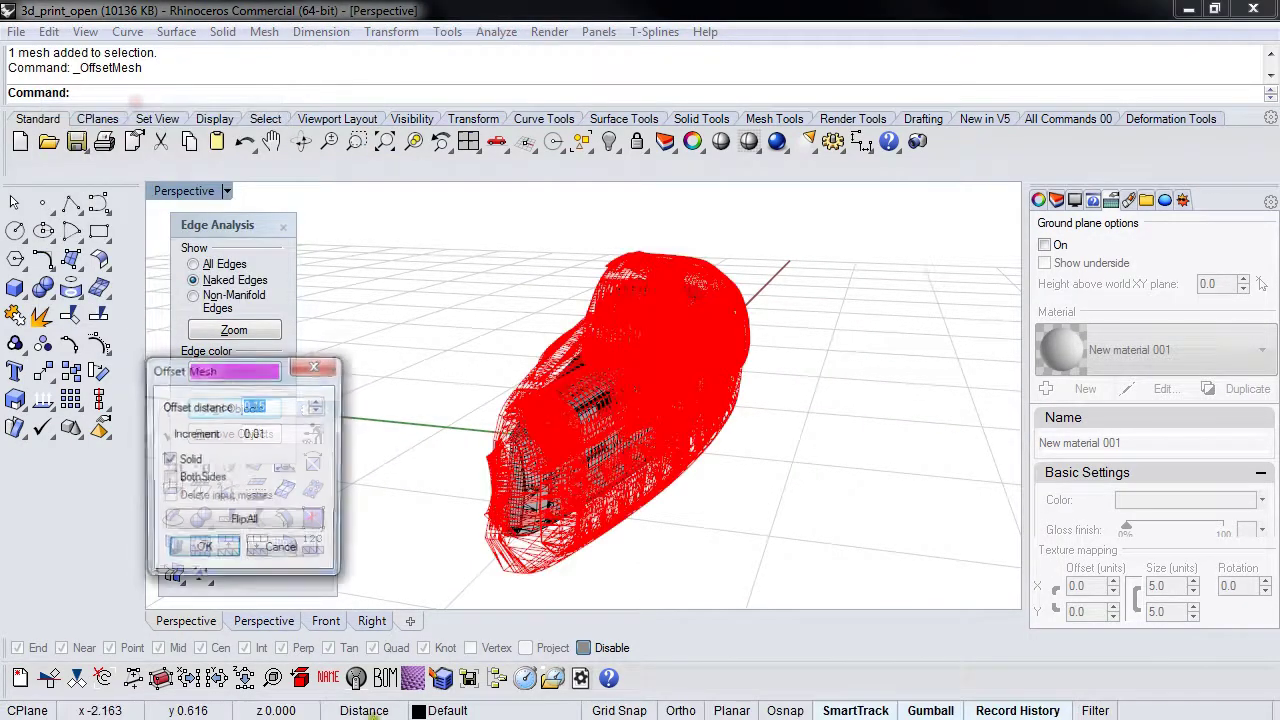
Step: Try solid mesh offset distances of 0.16 and -0.16 and flip the offset direction
click(317, 402)
right_drag(401, 496, 410, 452)
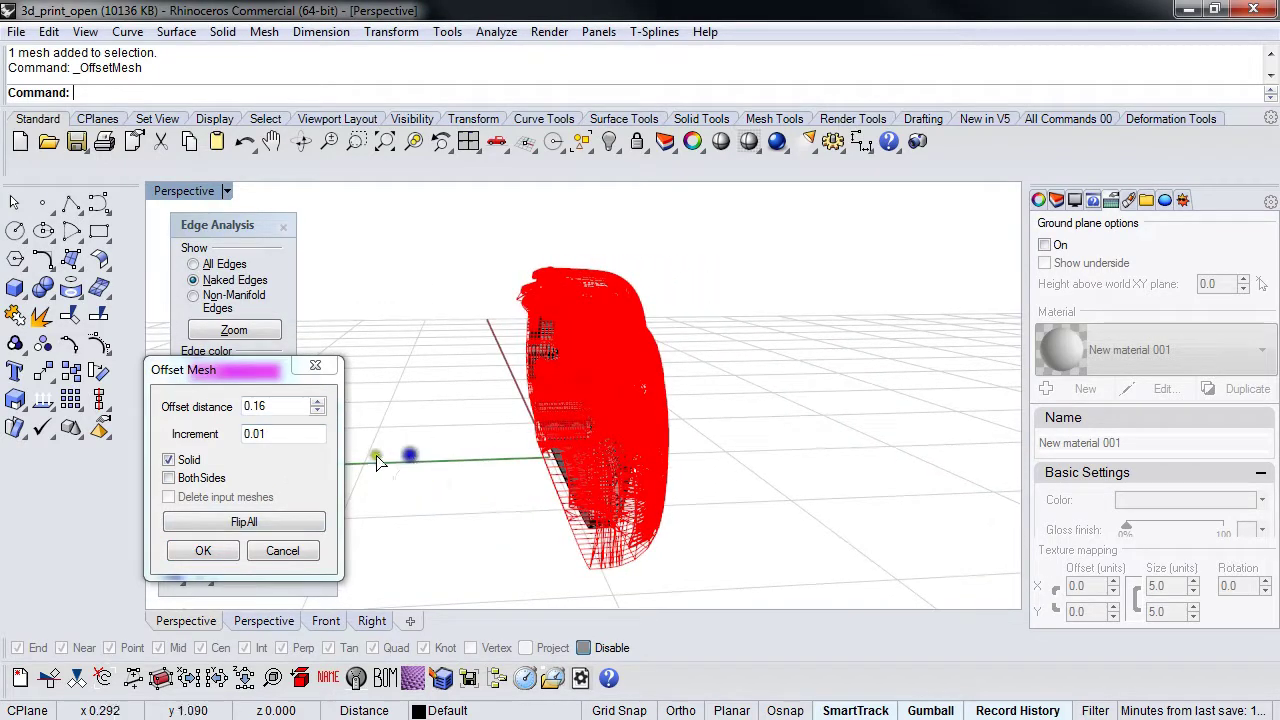
click(248, 405)
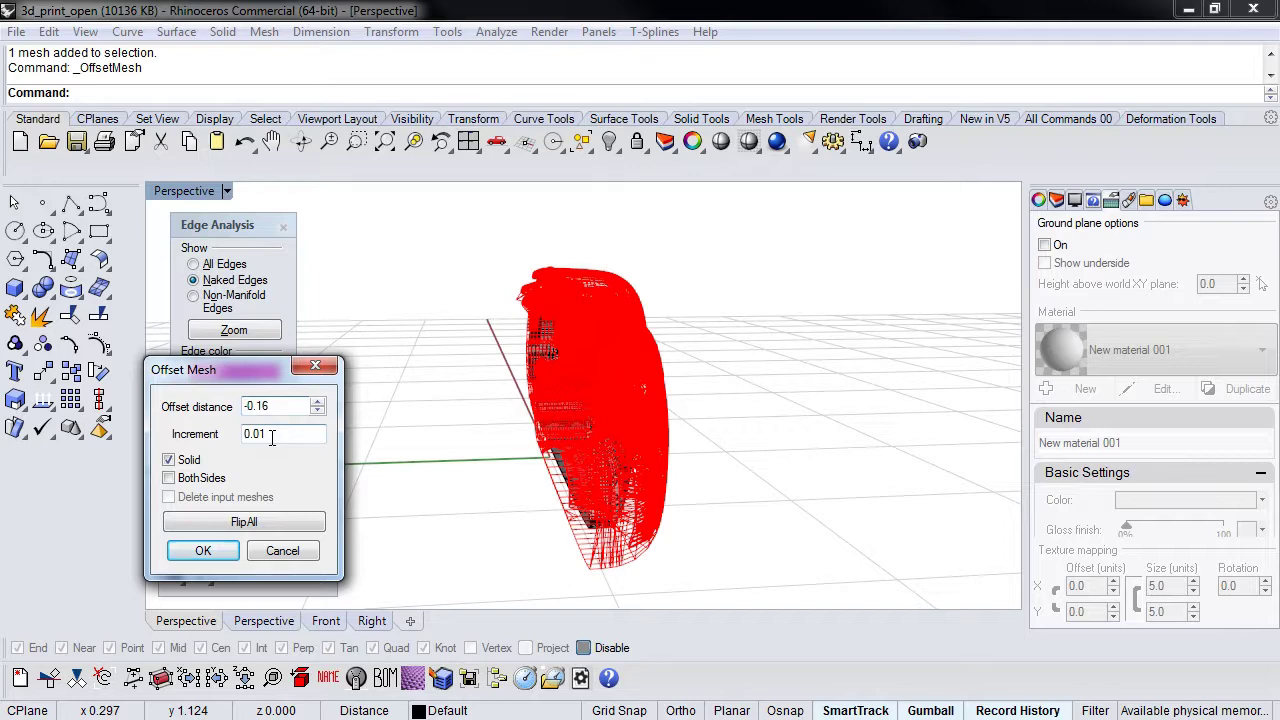
mouse_move(510, 525)
right_down()
mouse_move(523, 537)
mouse_move(497, 517)
right_up()
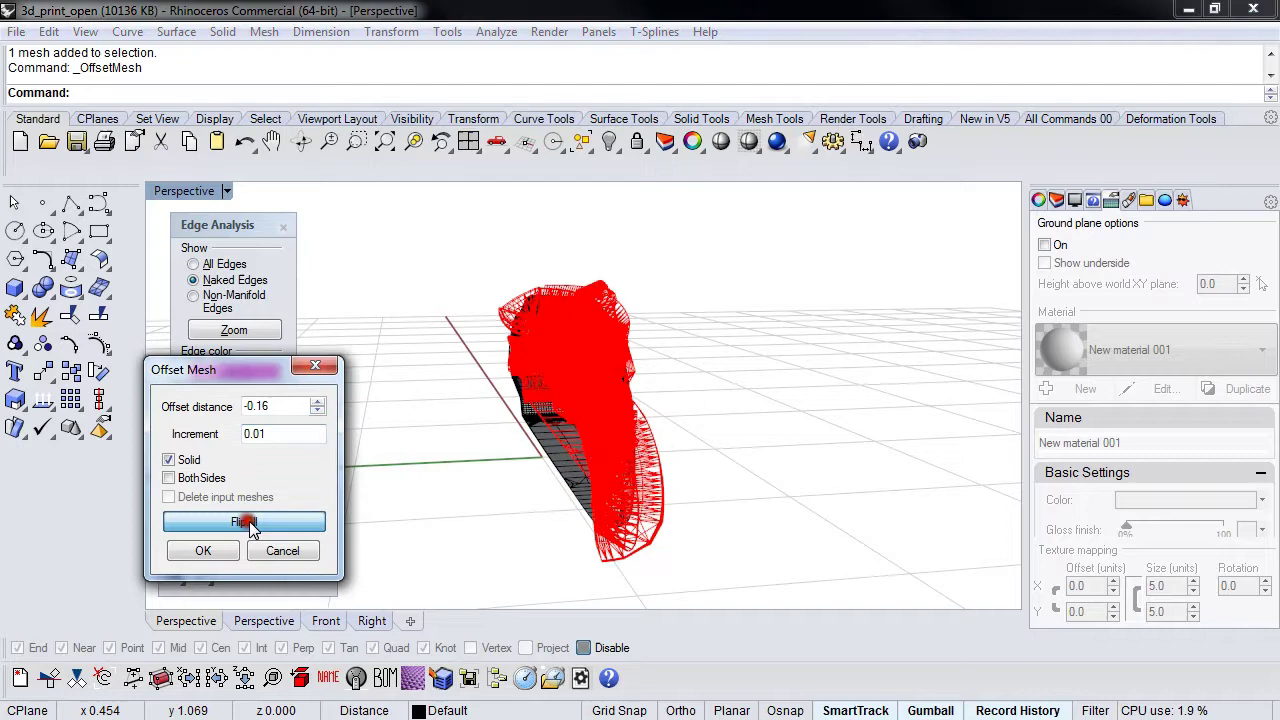
right_drag(523, 529, 514, 523)
mouse_move(360, 432)
right_down()
mouse_move(409, 443)
mouse_move(343, 421)
right_up()
Step: Offset the half-body mesh as a solid by 0.01 with the offset direction flipped inward
click(321, 401)
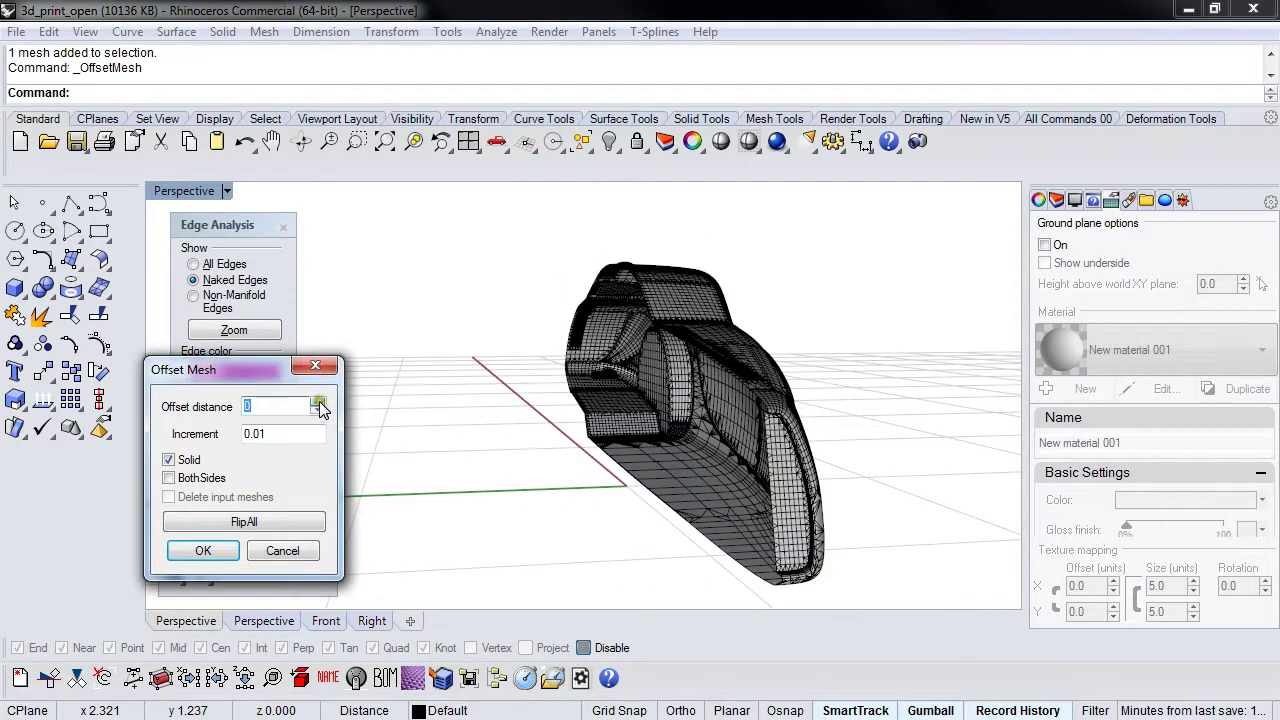
click(319, 401)
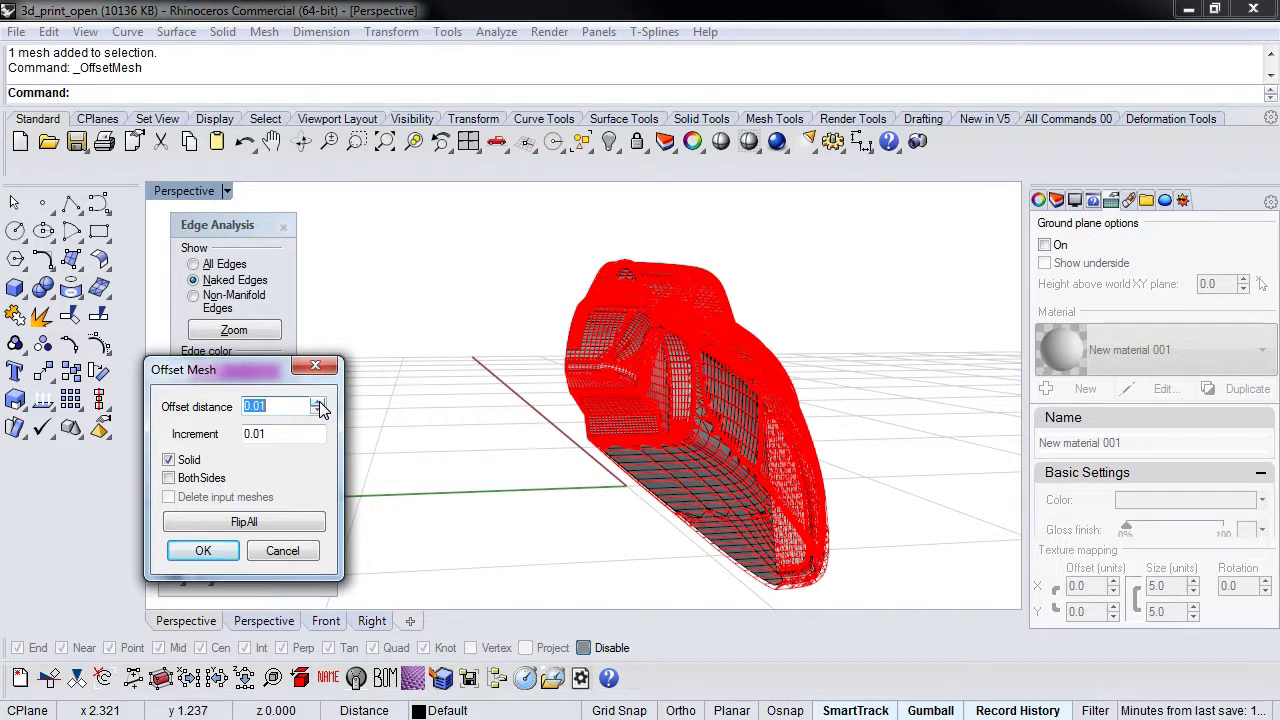
click(319, 401)
click(320, 412)
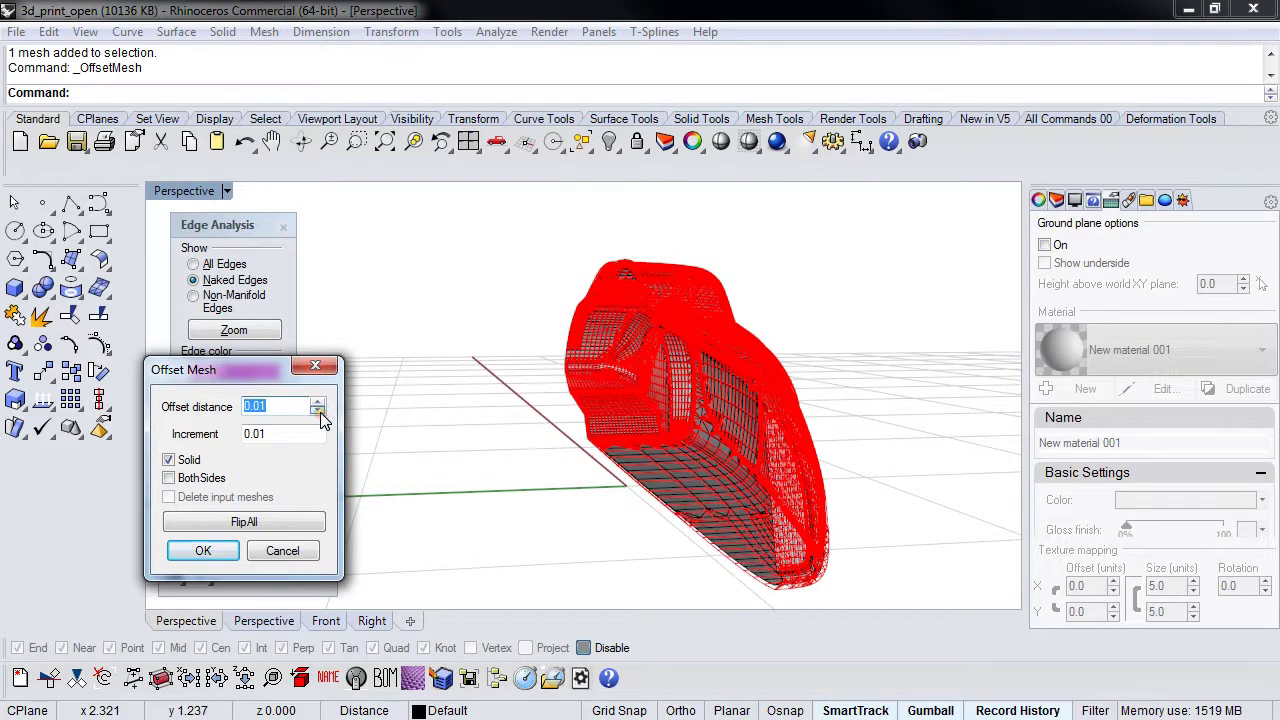
click(270, 525)
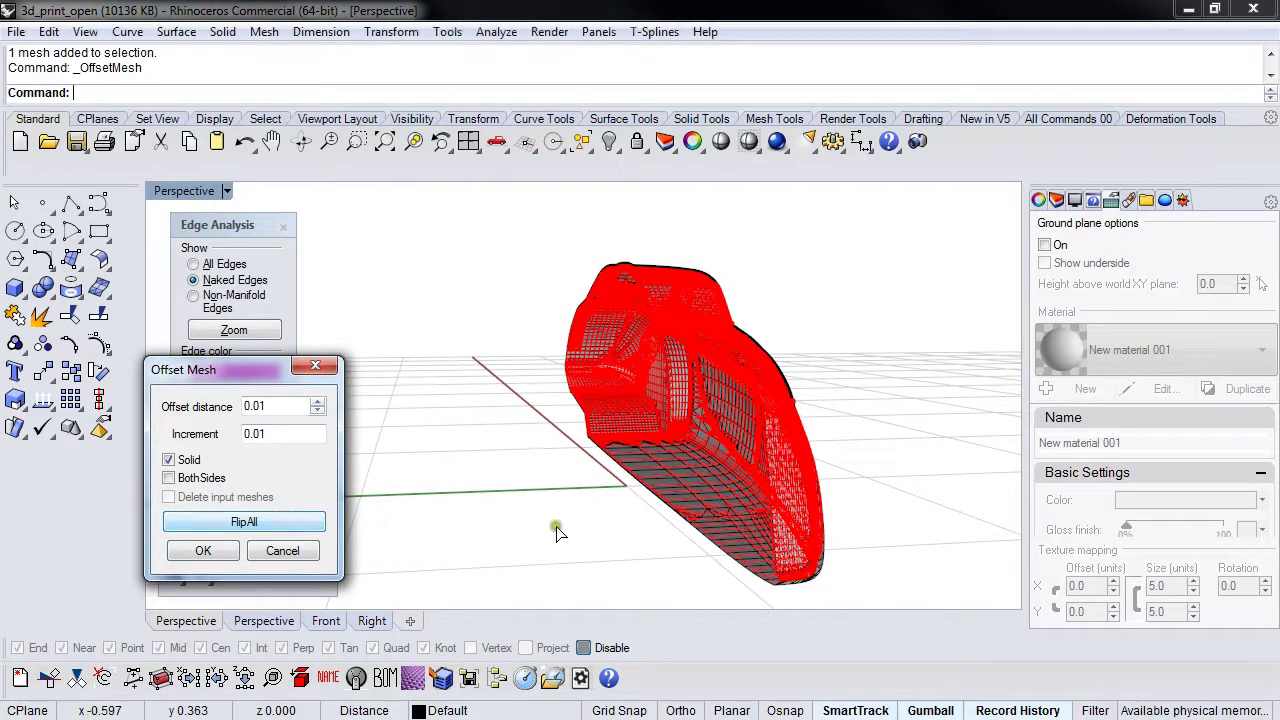
mouse_move(557, 530)
right_down()
mouse_move(540, 533)
mouse_move(555, 528)
right_up()
click(201, 550)
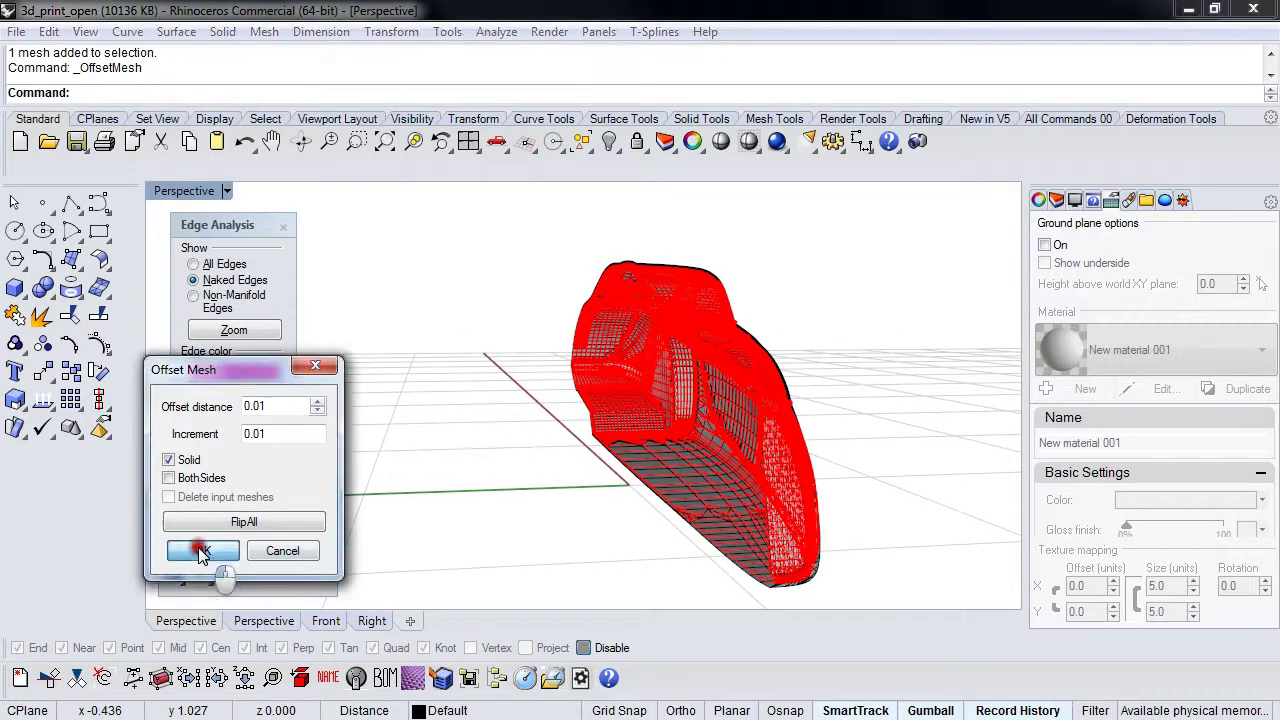
Step: Mirror a copy of the solid half-body mesh across the X axis, starting the mirror plane at 0, and return to the perspective view
right_drag(640, 530, 628, 338)
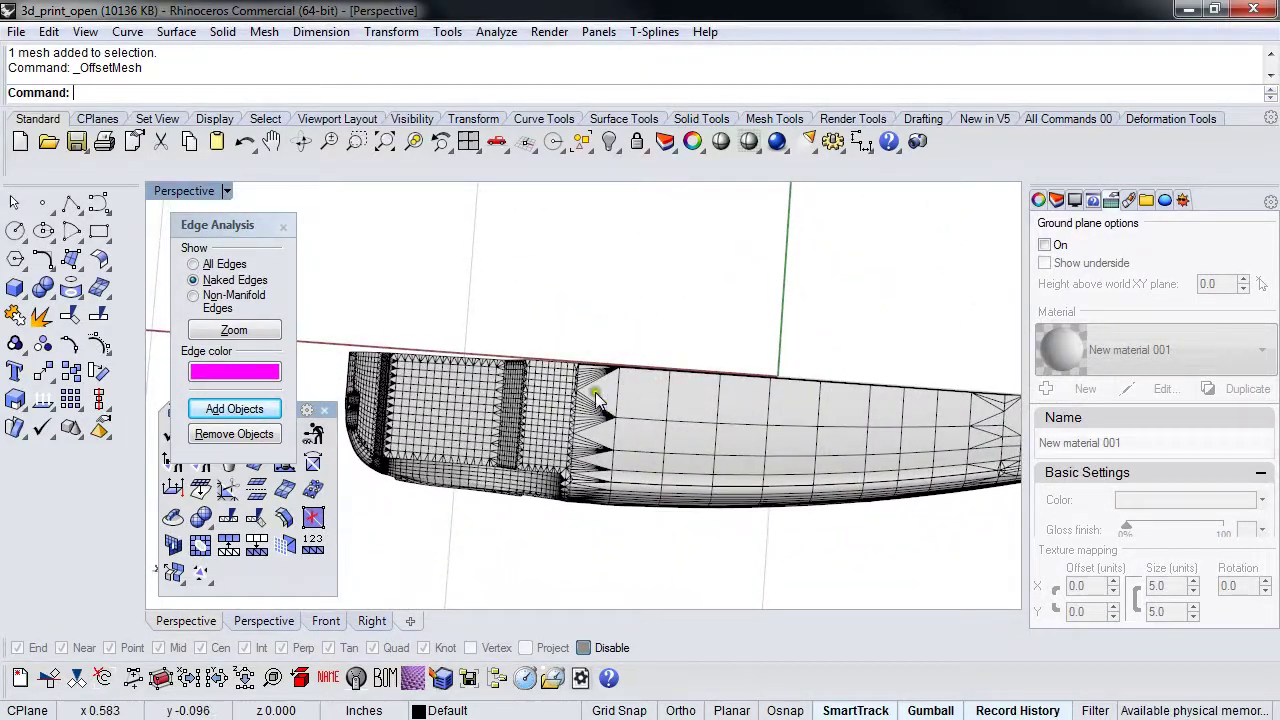
right_drag(595, 392, 574, 560)
scroll(678, 401, down, 4)
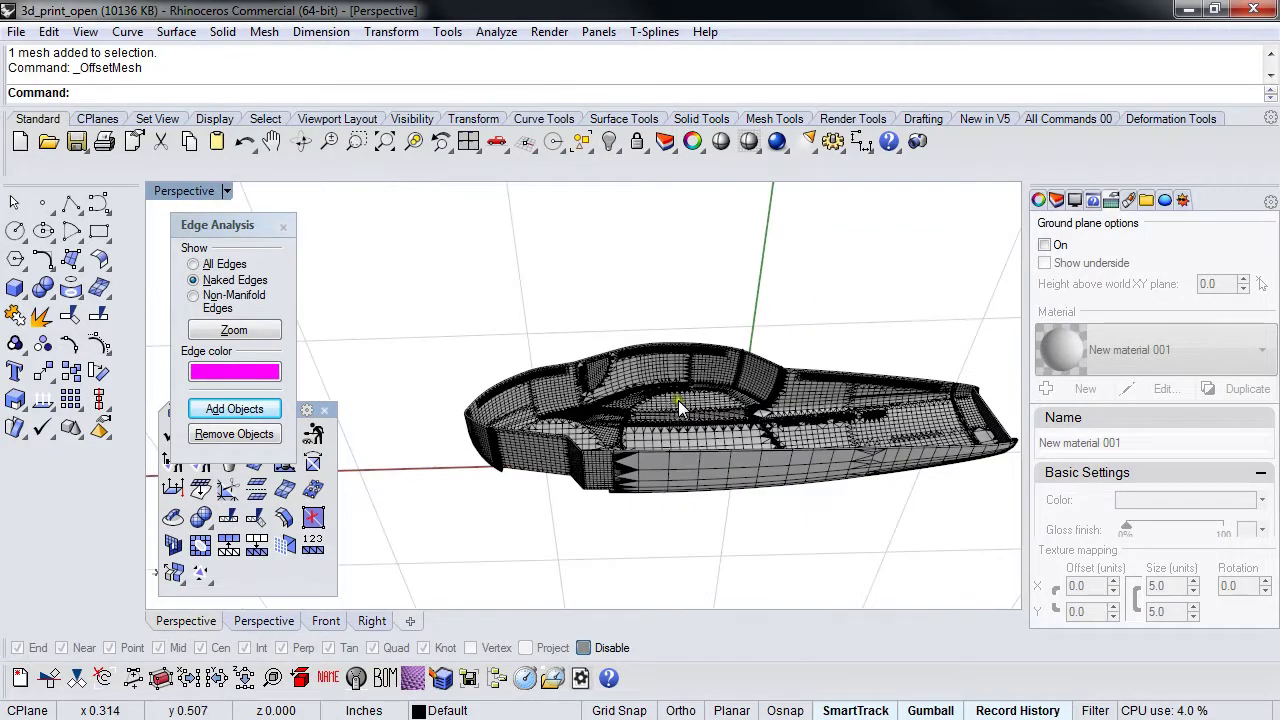
right_drag(678, 401, 583, 497)
click(675, 432)
text(t)
right_click(575, 480)
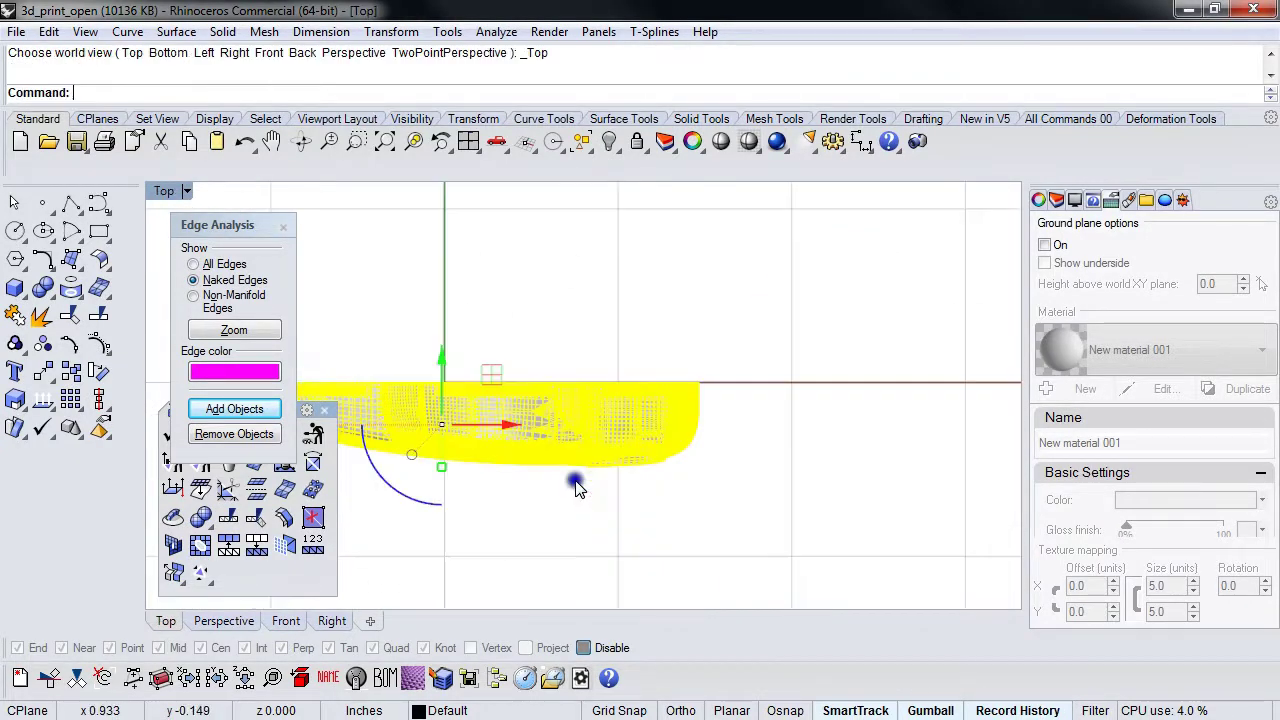
text(M)
key(Return)
text(0)
key(Return)
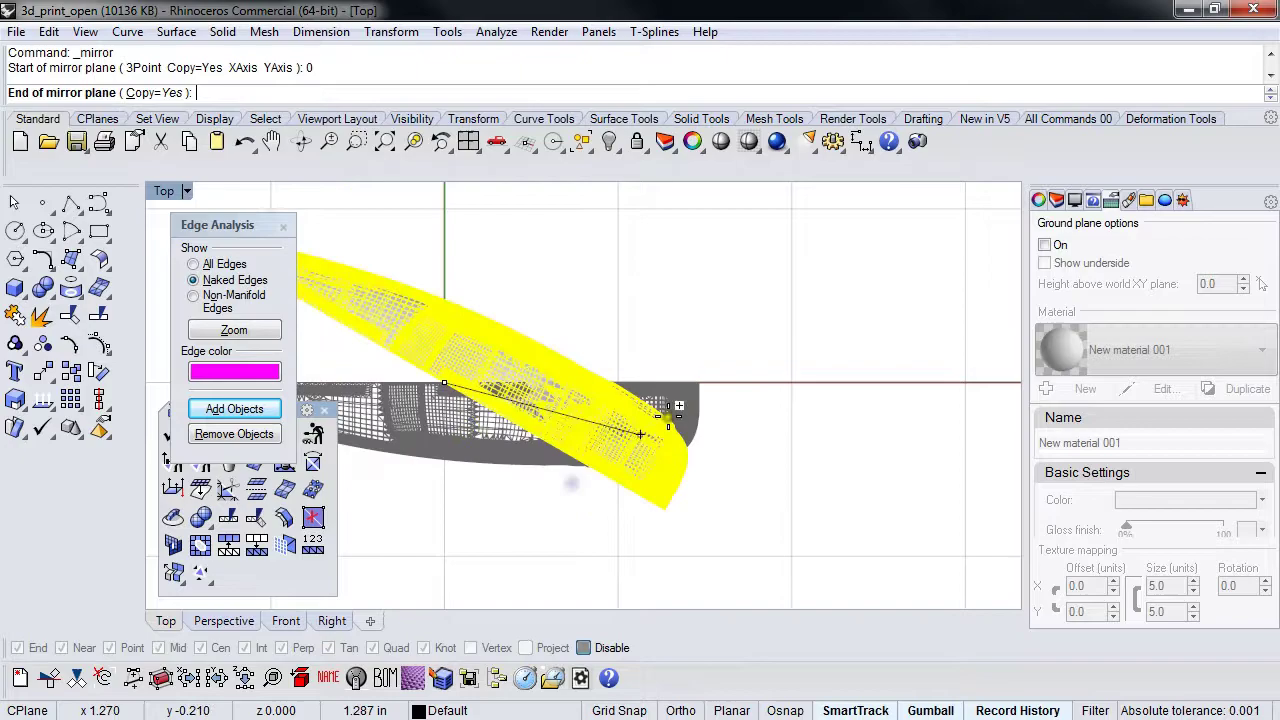
click(731, 465)
key(ctrl+F4)
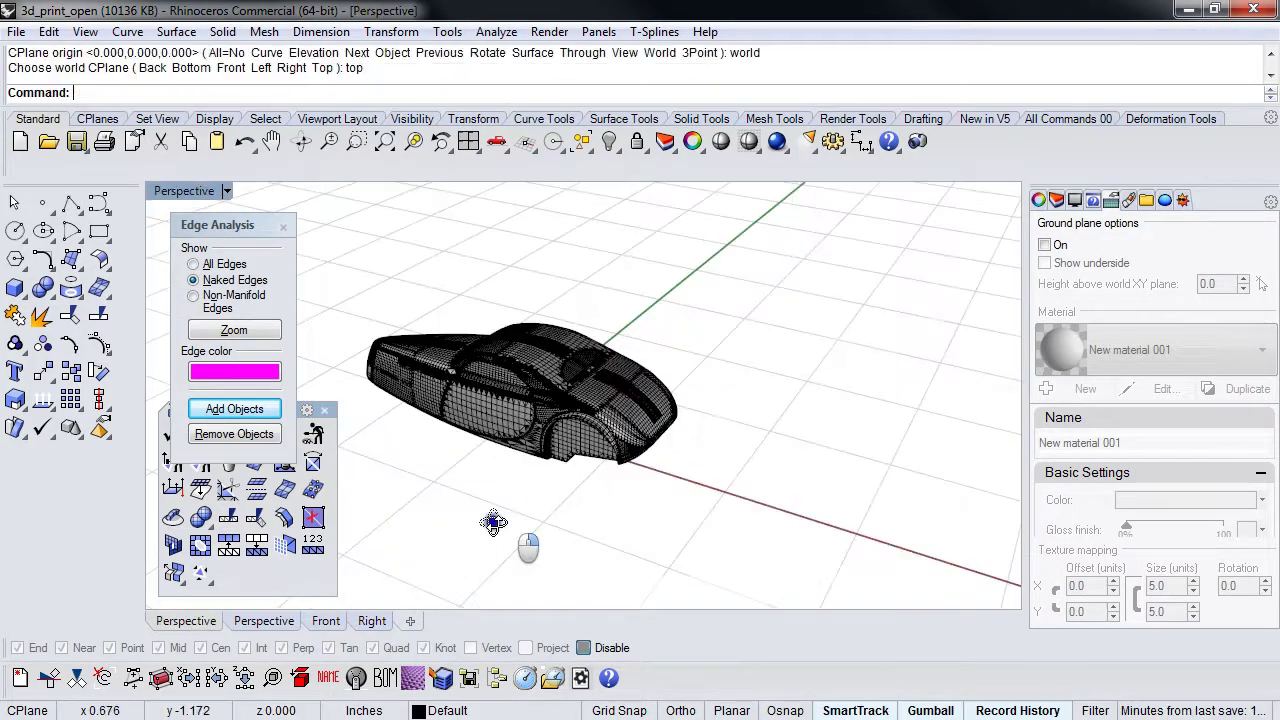
Step: Move one solid half-body mesh sideways along the Y direction with the gumball to separate the two mirrored halves
right_drag(494, 523, 634, 490)
click(640, 434)
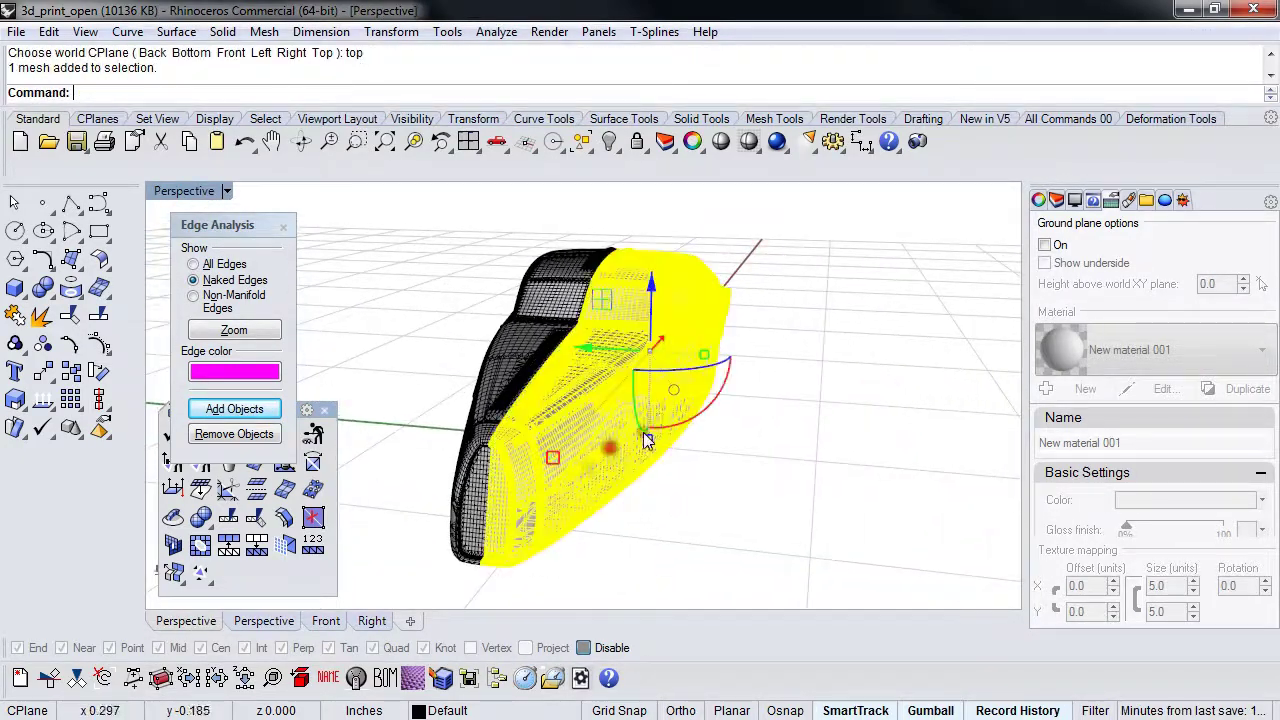
drag(630, 352, 760, 356)
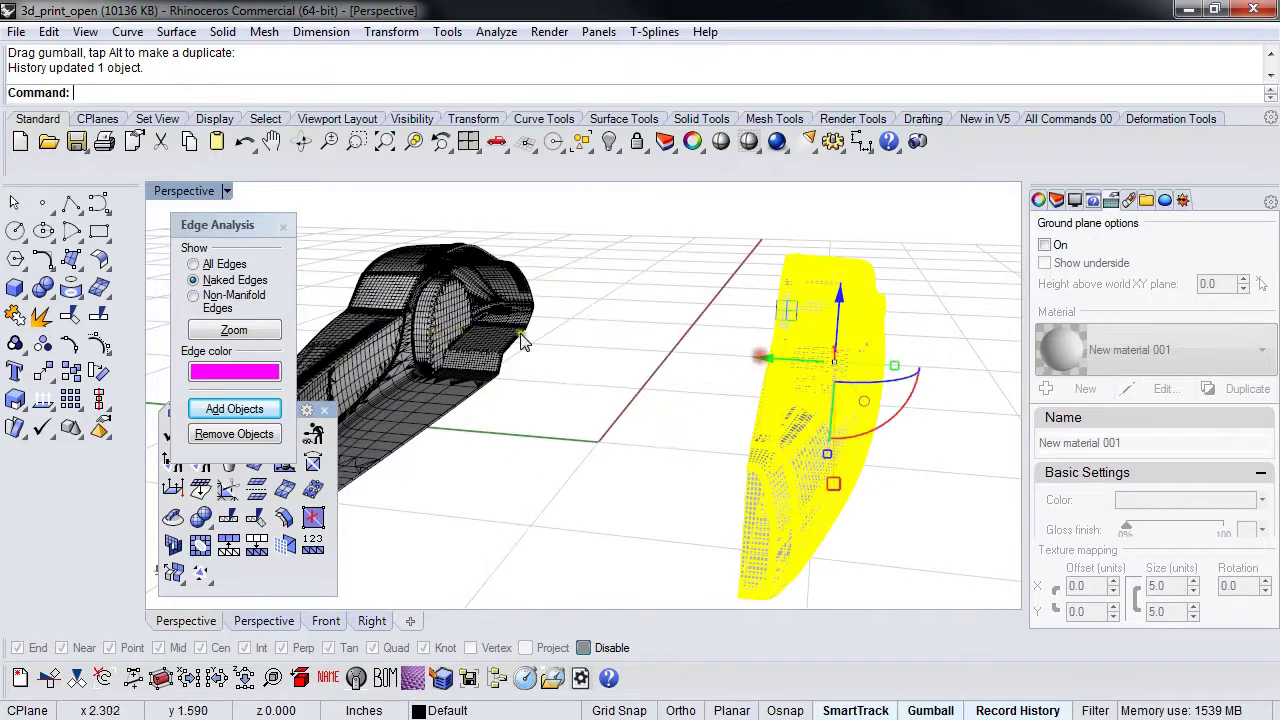
click(597, 371)
mouse_move(625, 466)
right_down()
mouse_move(692, 486)
mouse_move(771, 460)
mouse_move(611, 471)
right_up()
Step: Close the floating tool palette and the Edge Analysis window to clear the perspective view
click(324, 410)
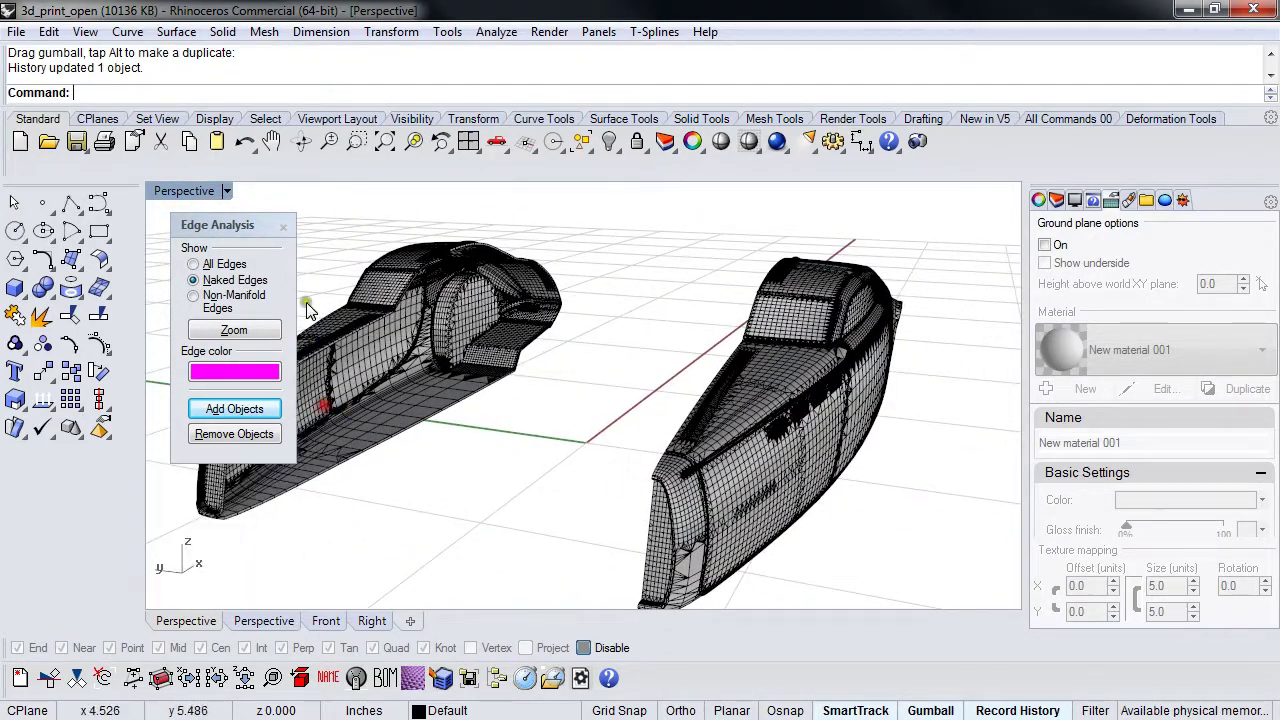
click(284, 226)
right_drag(489, 514, 487, 488)
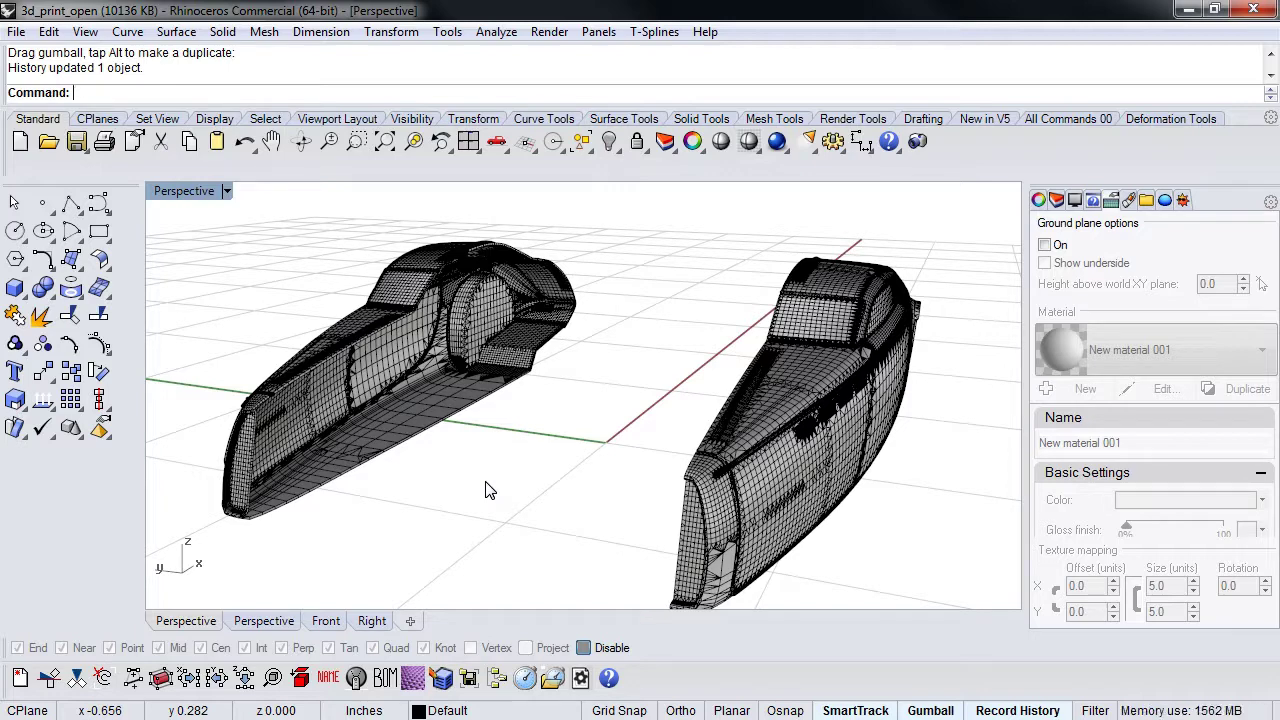
right_drag(485, 490, 509, 474)
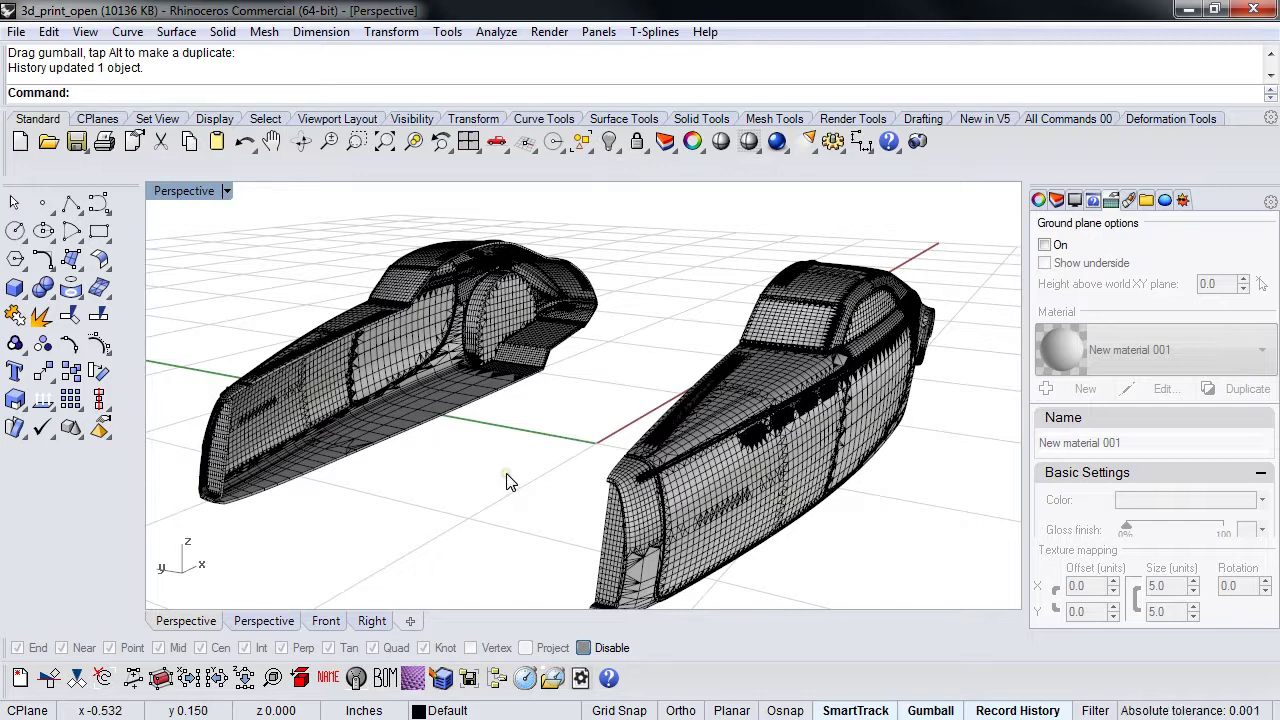
click(539, 454)
right_drag(560, 463, 486, 471)
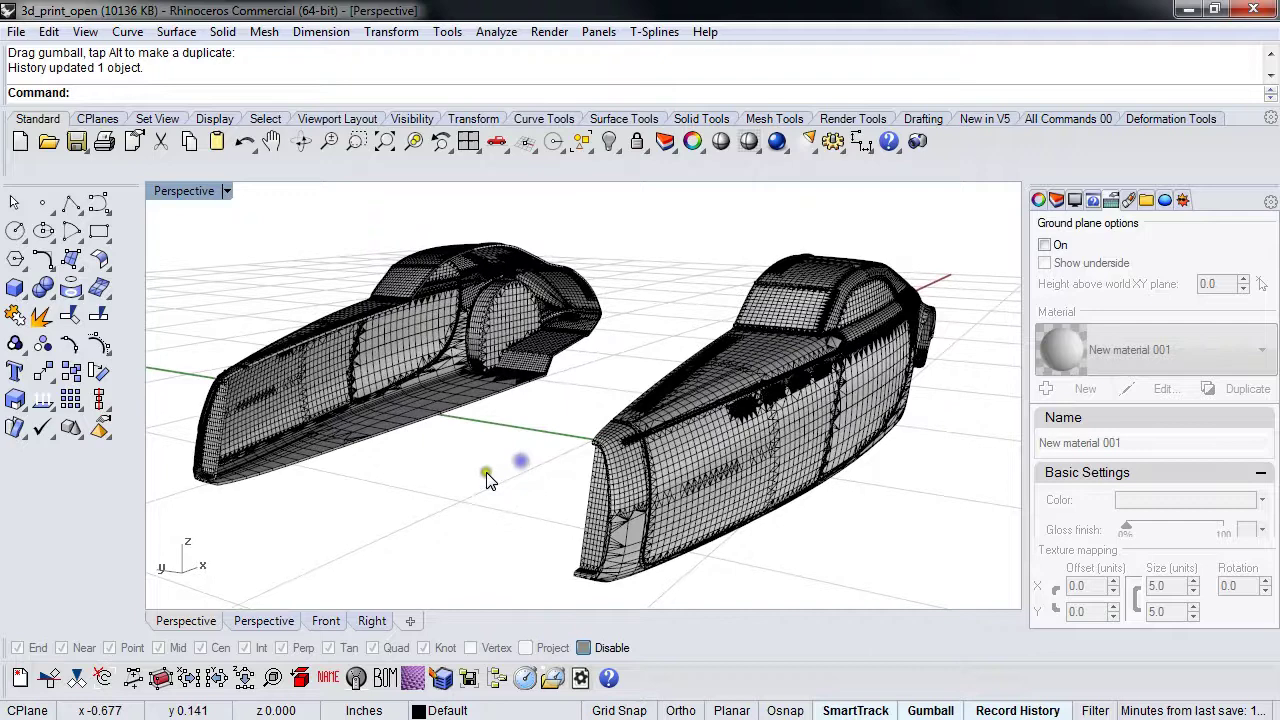
click(464, 477)
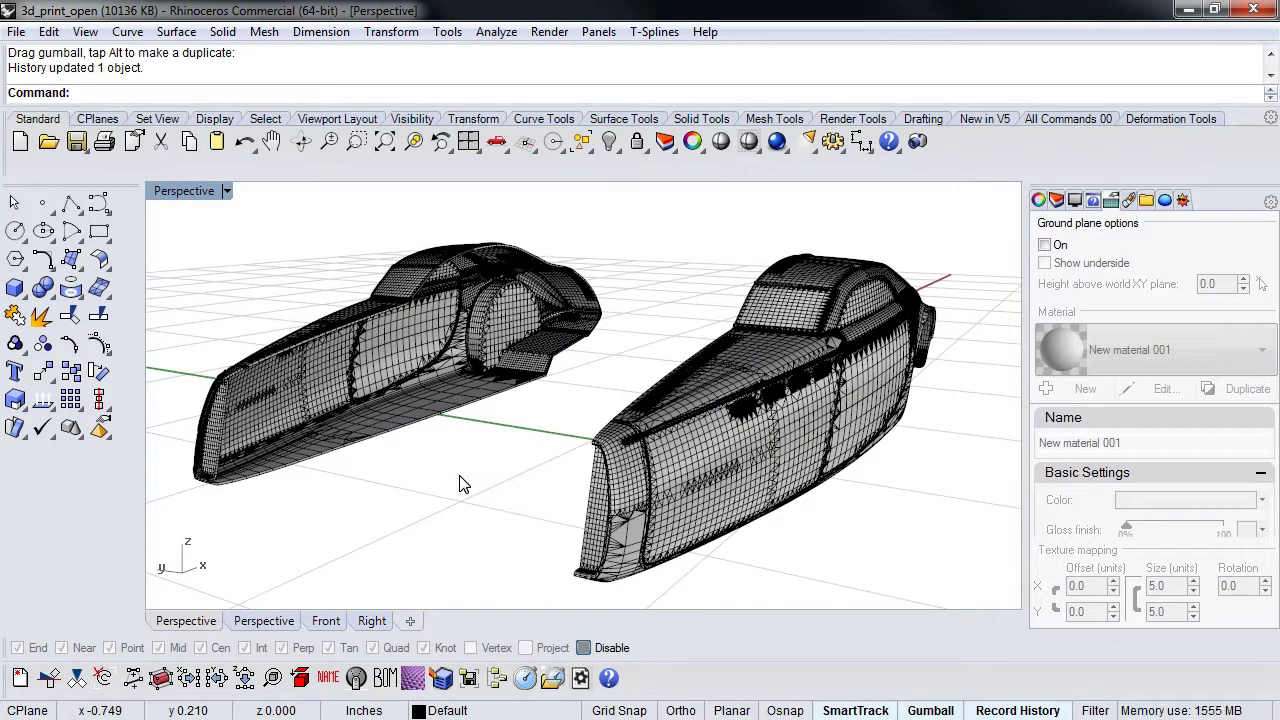
click(413, 392)
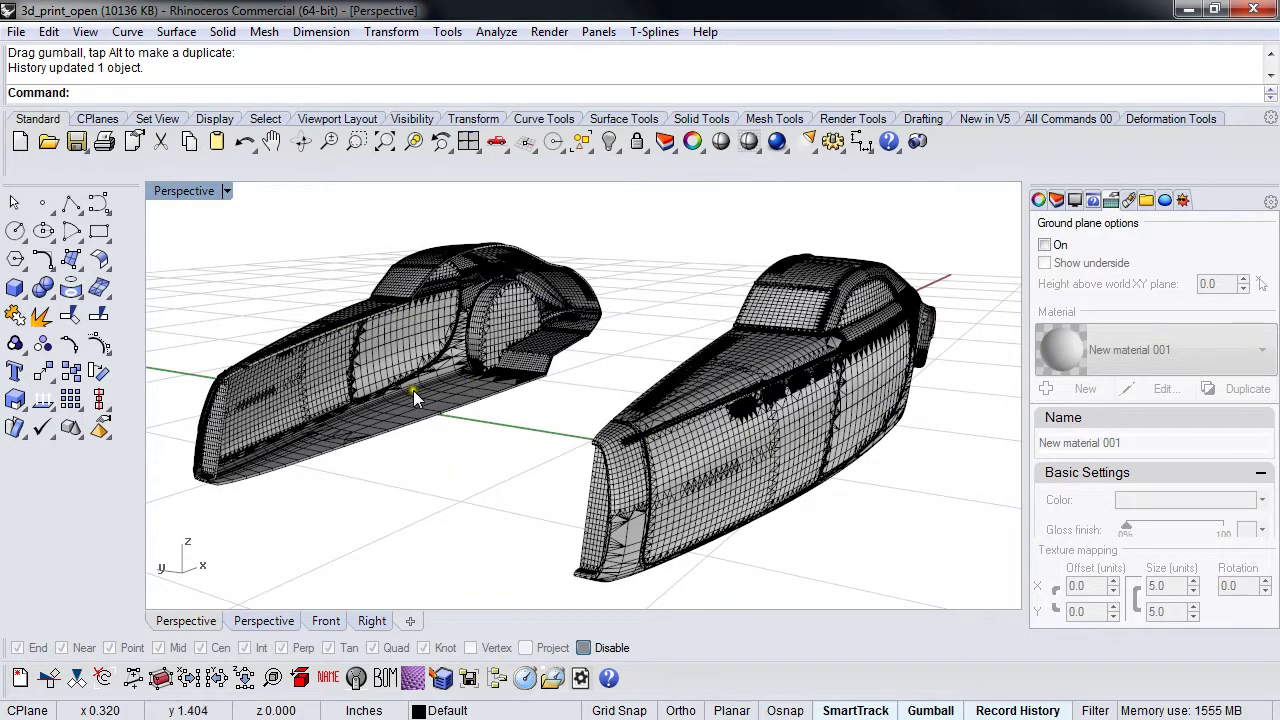
middle_click(371, 530)
click(200, 514)
click(371, 464)
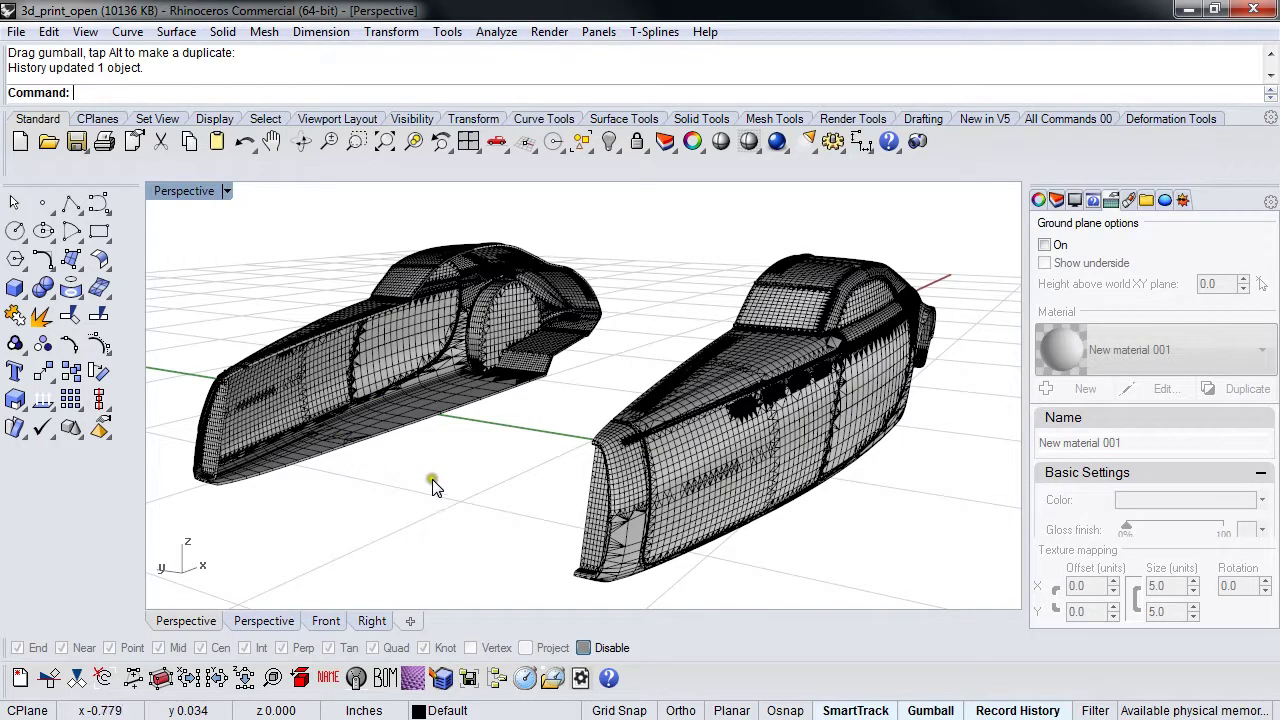
Step: Check the moved half-body mesh for naked edges with Show Edges, and close the edge analysis
click(671, 489)
click(50, 409)
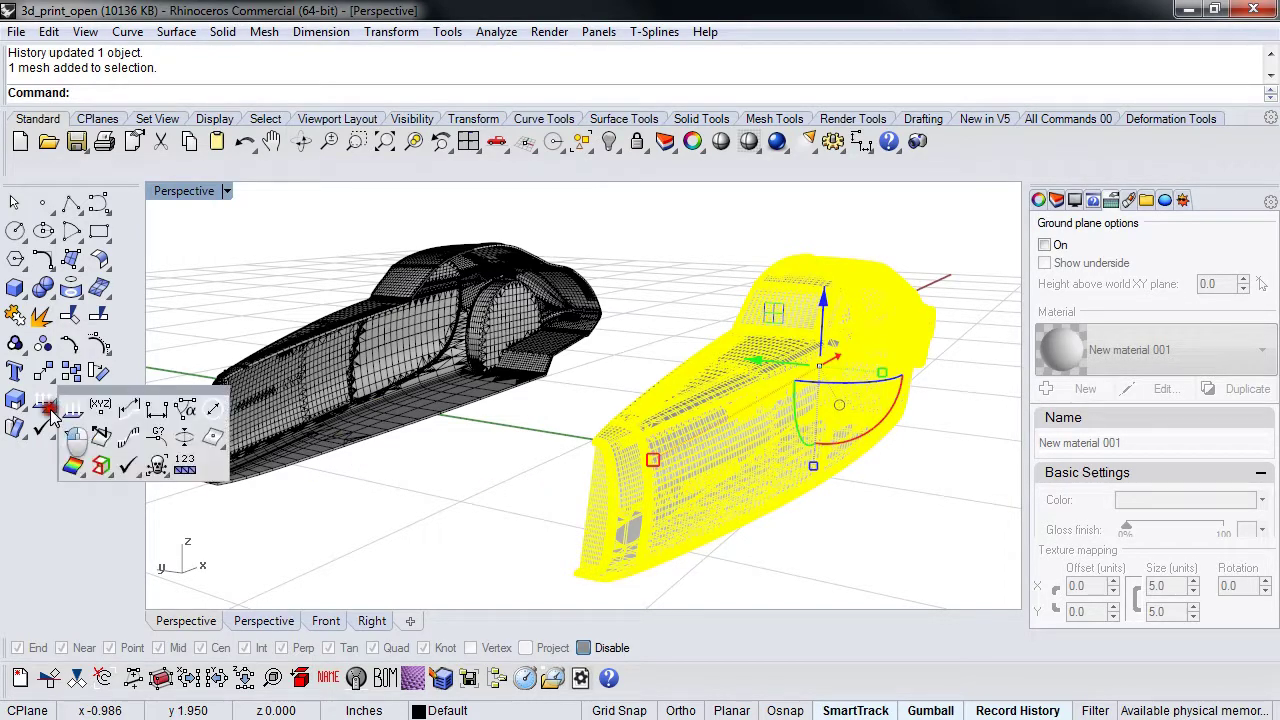
click(101, 463)
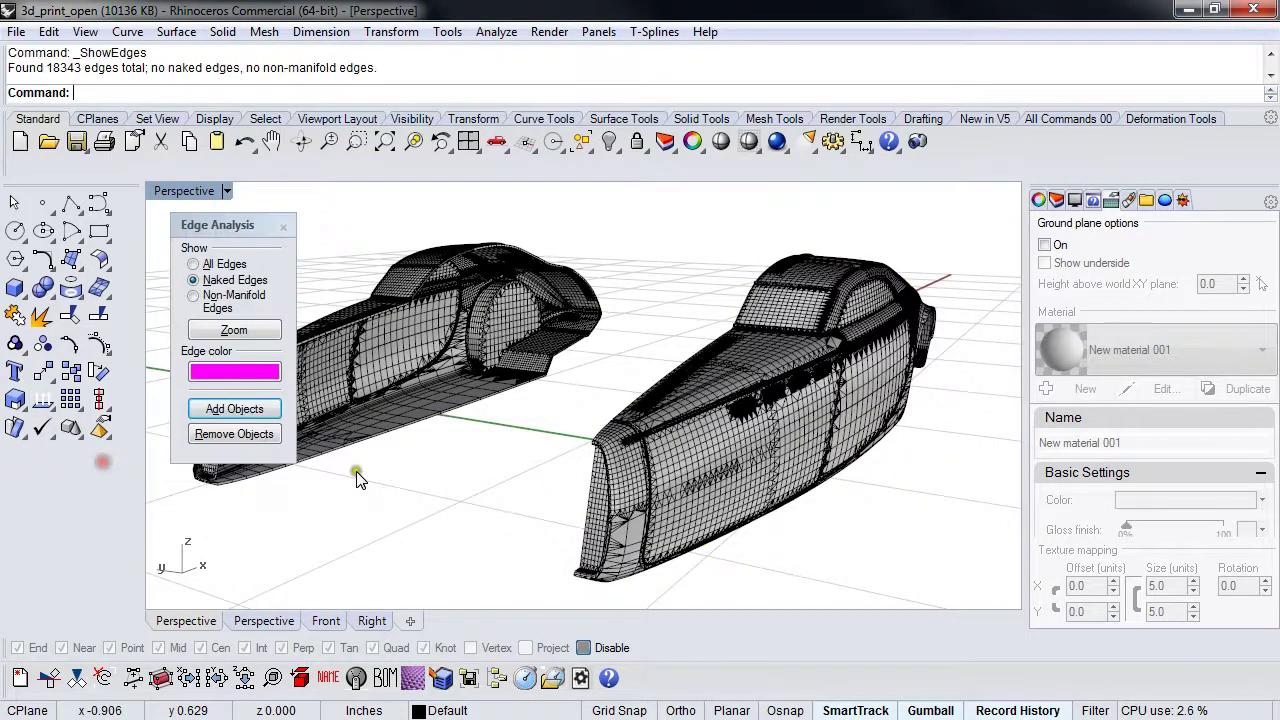
click(286, 230)
mouse_move(431, 477)
right_down()
mouse_move(466, 491)
mouse_move(420, 490)
right_up()
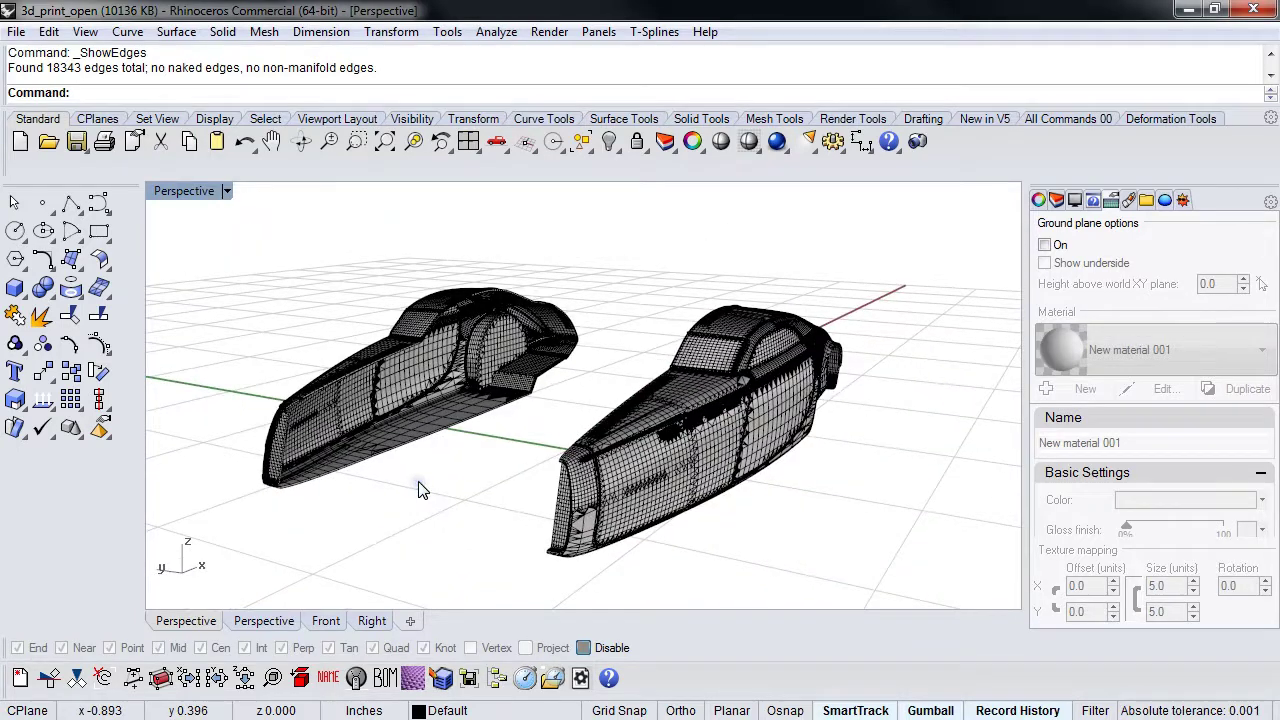